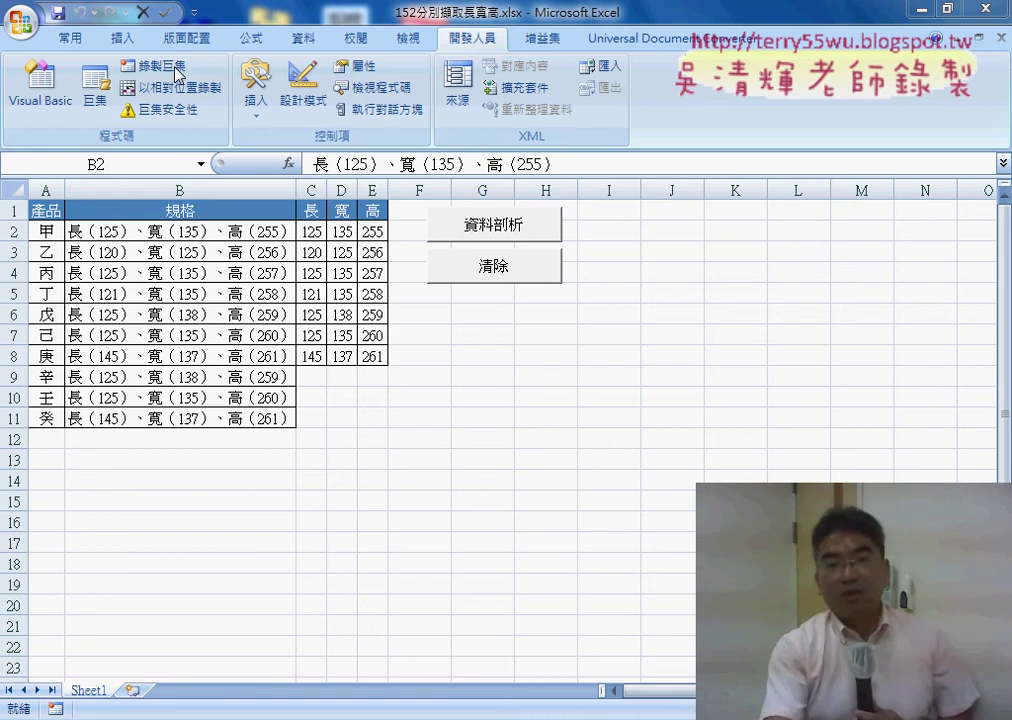
- Open the 資料剖析 macro's code in the Visual Basic Editor from the Macros list
click(93, 90)
click(557, 227)
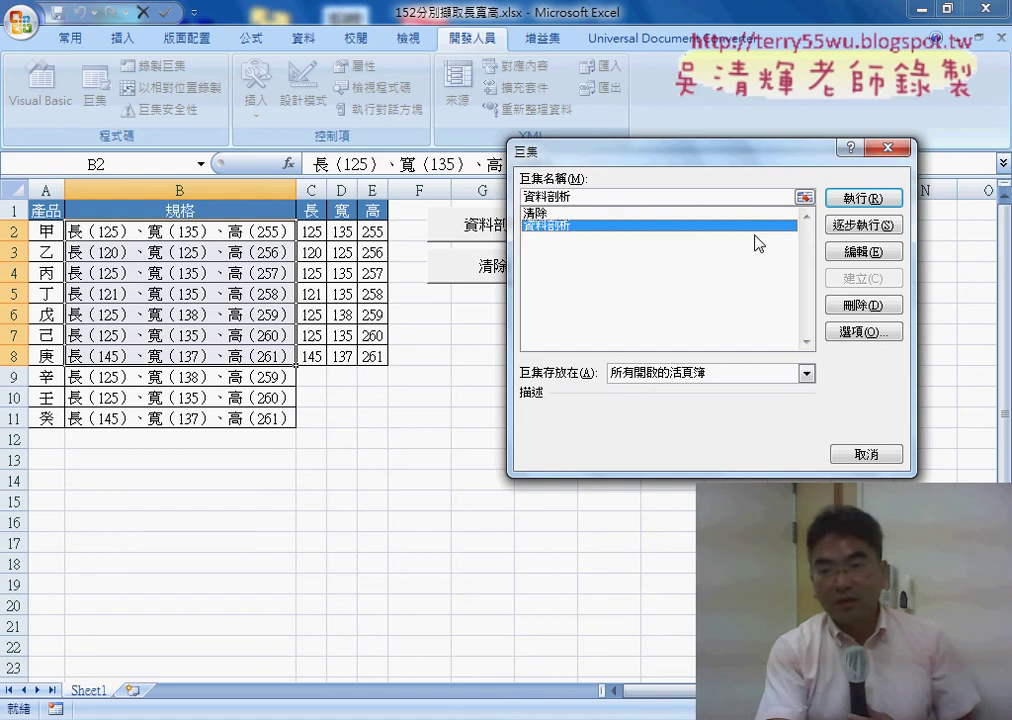
click(856, 254)
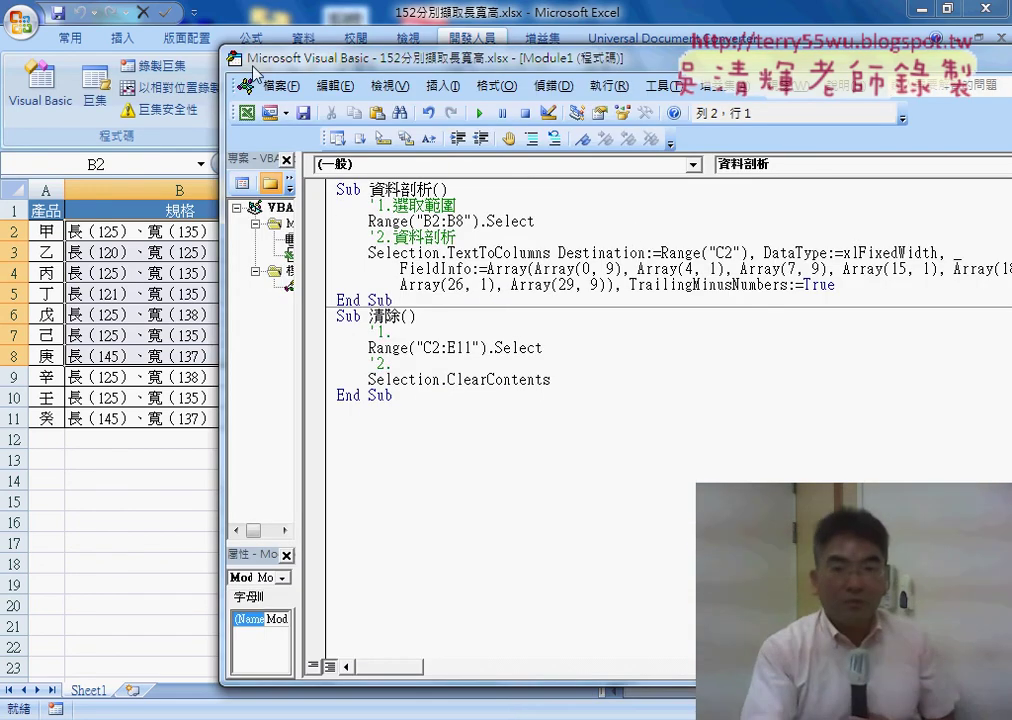
click(200, 58)
click(46, 106)
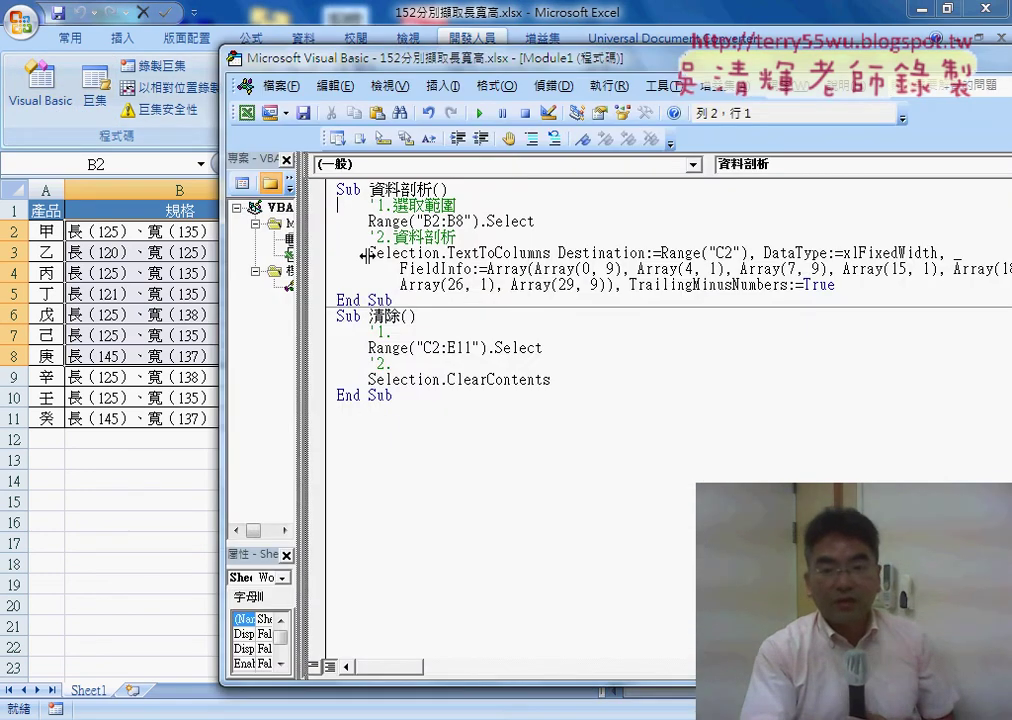
- Widen the Project Explorer pane and mark Module1 and the 資料剖析 code in red
drag(298, 255, 378, 257)
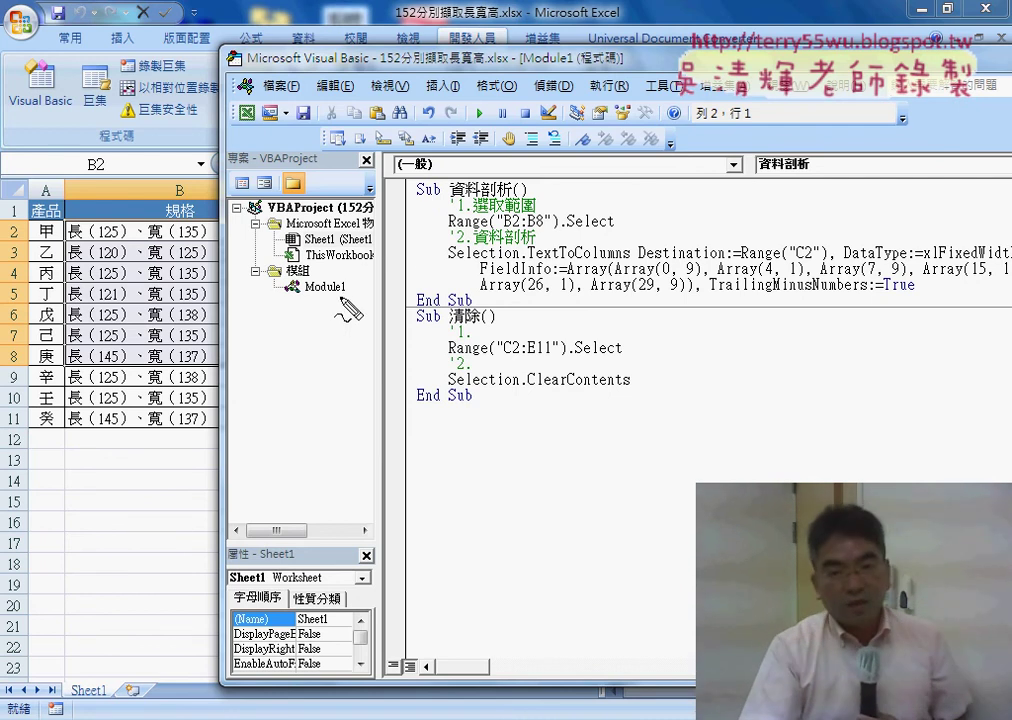
drag(295, 287, 362, 297)
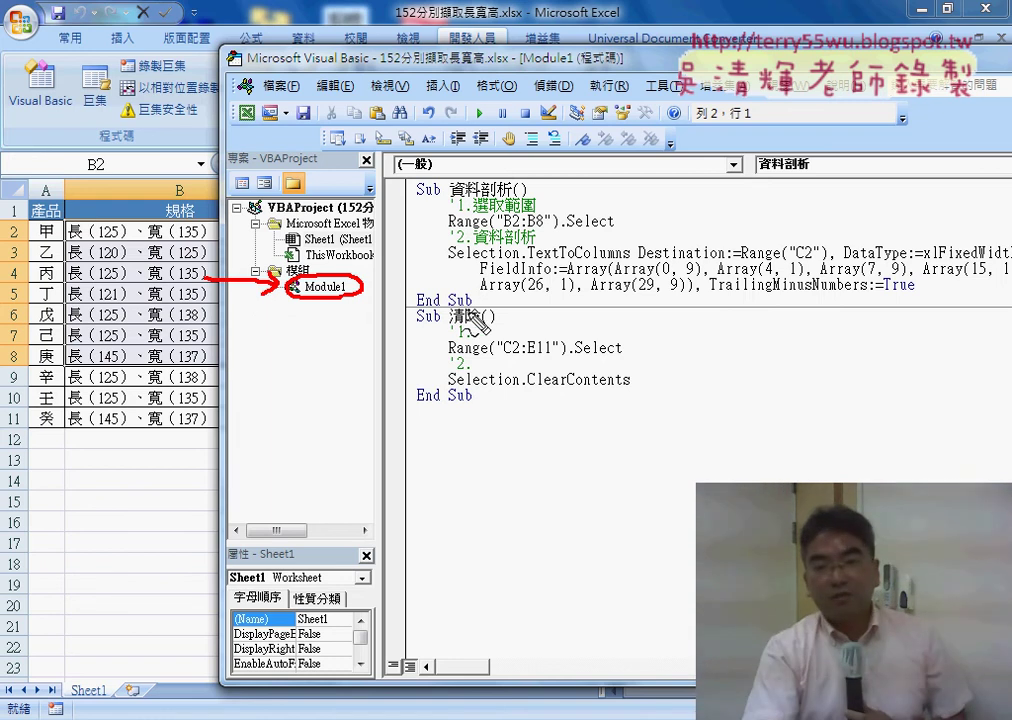
drag(389, 267, 505, 322)
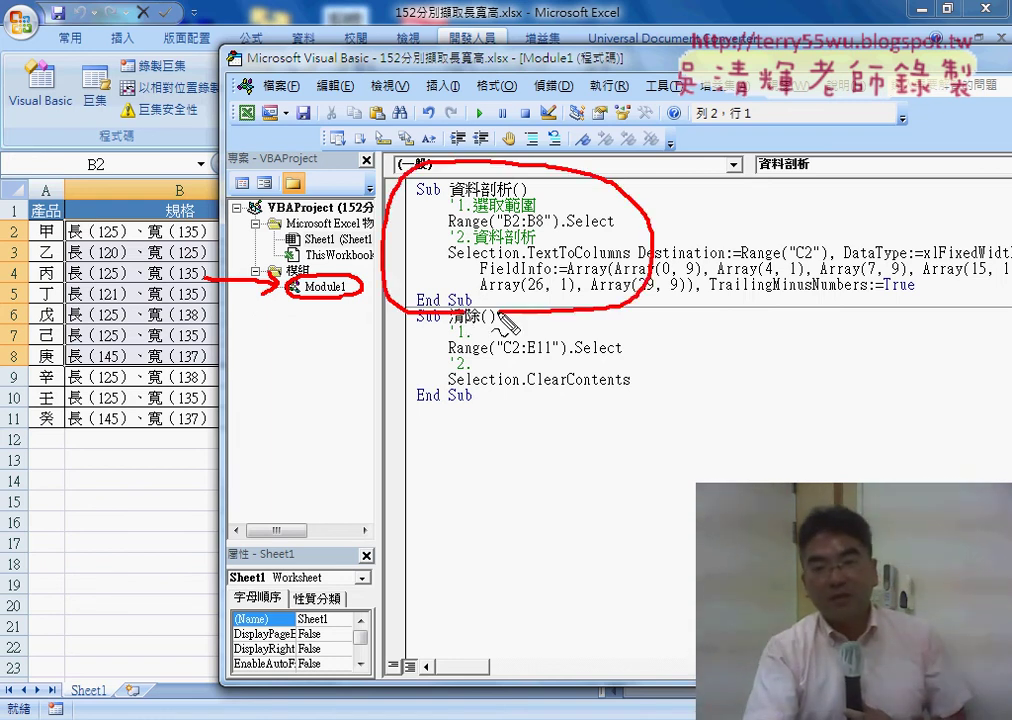
drag(417, 198, 440, 198)
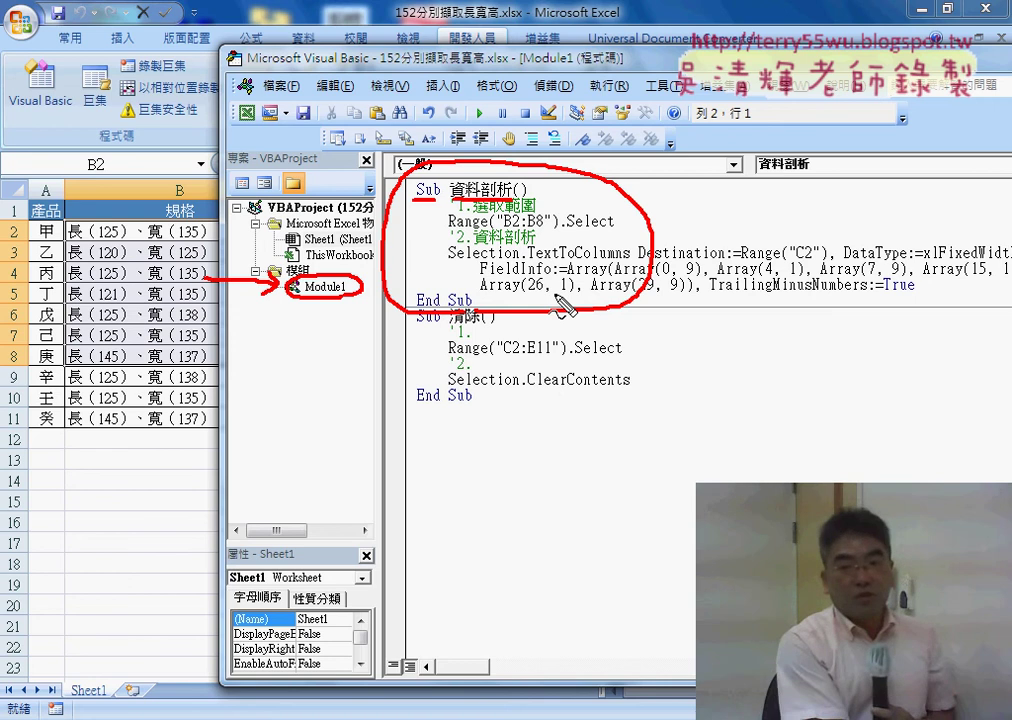
key(Escape)
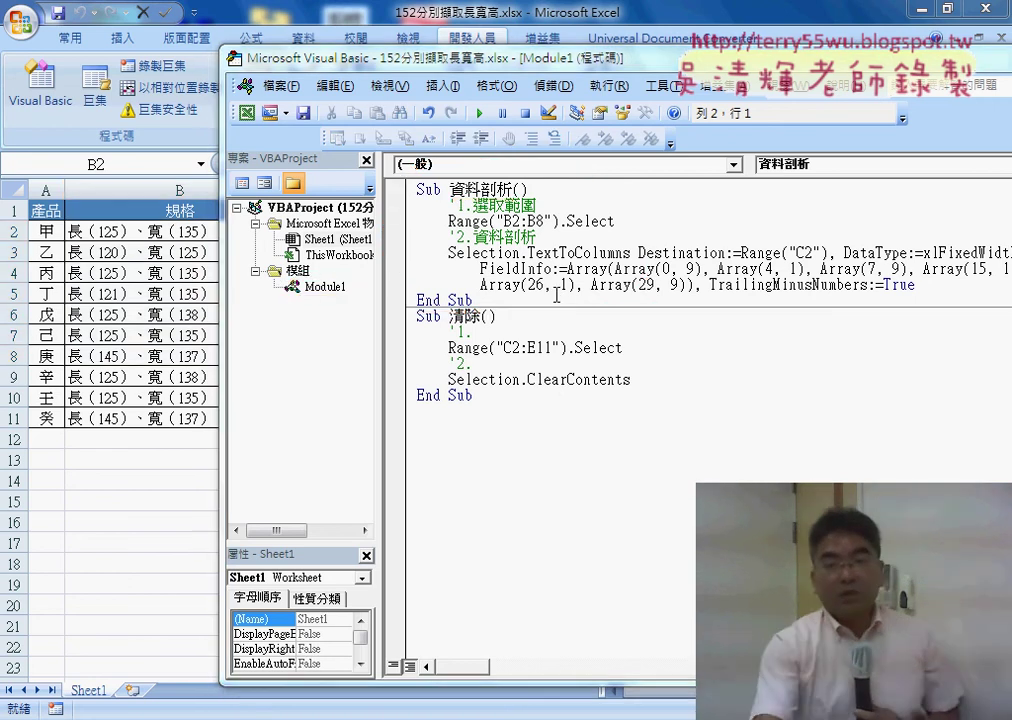
- Run 清除 then 資料剖析, accepting the replace prompt, so C2:E8 refills with length, width, height
click(160, 437)
click(368, 459)
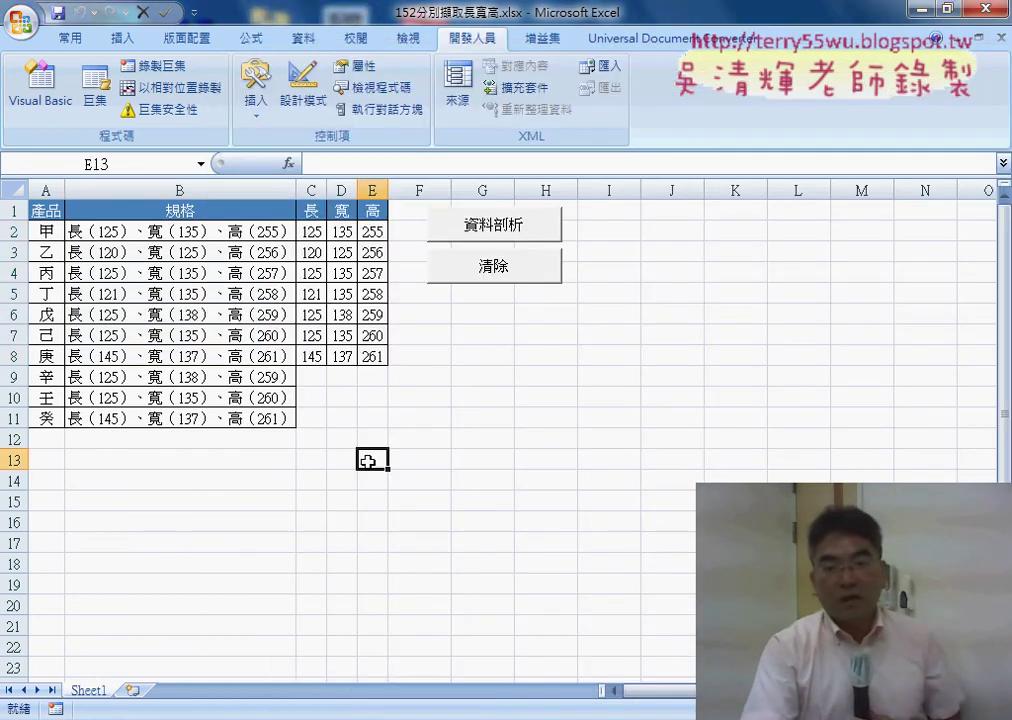
click(497, 268)
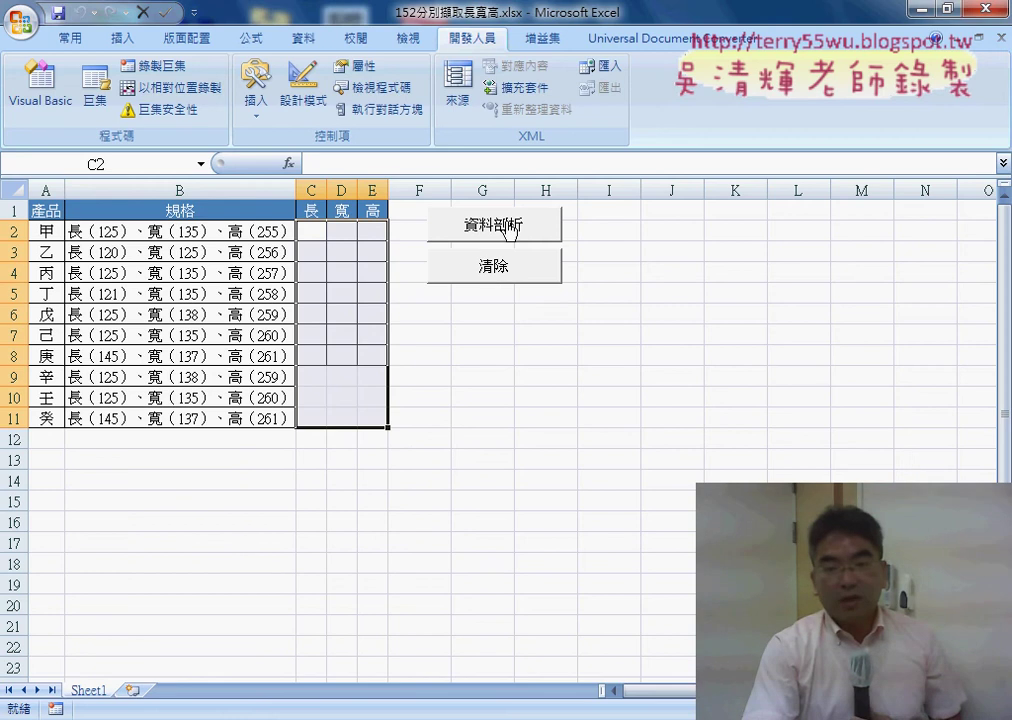
click(509, 228)
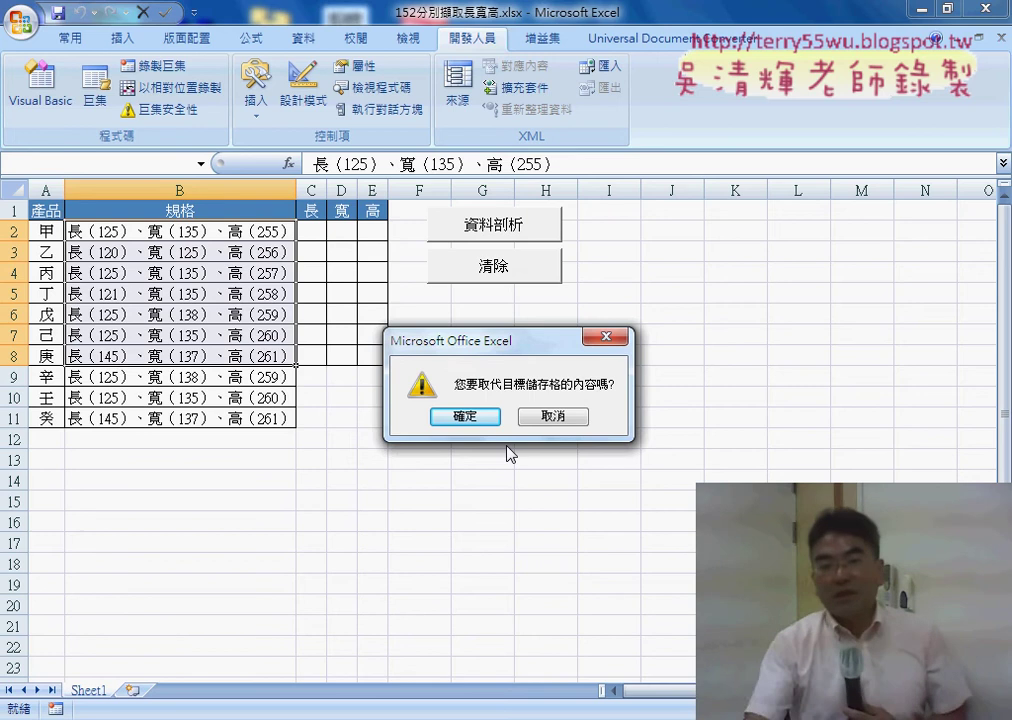
click(466, 416)
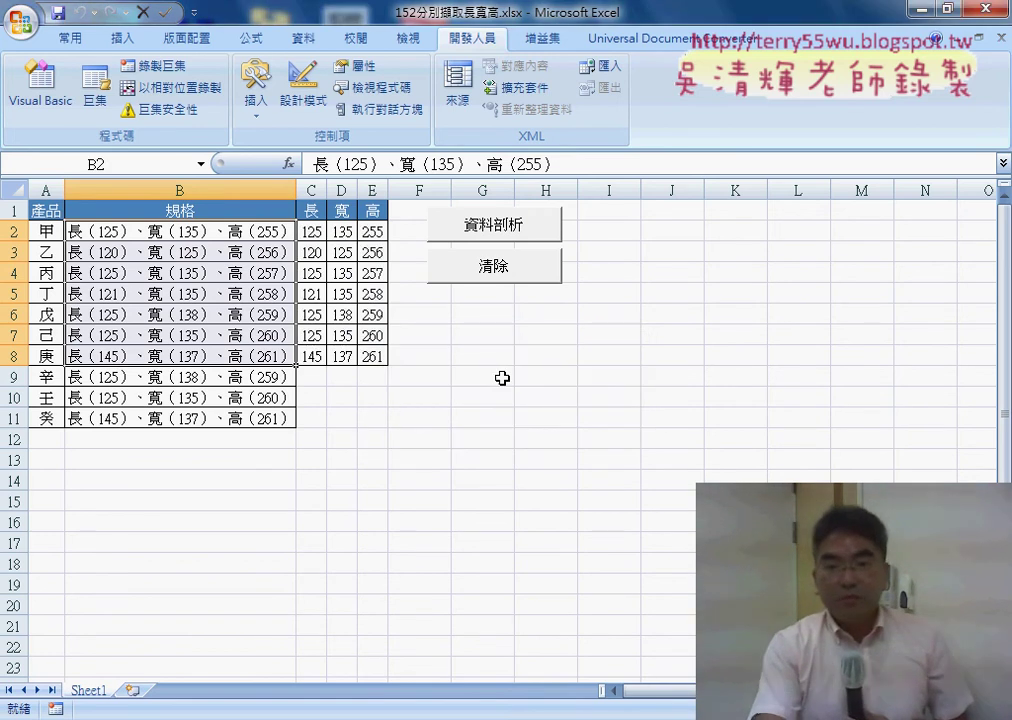
click(40, 85)
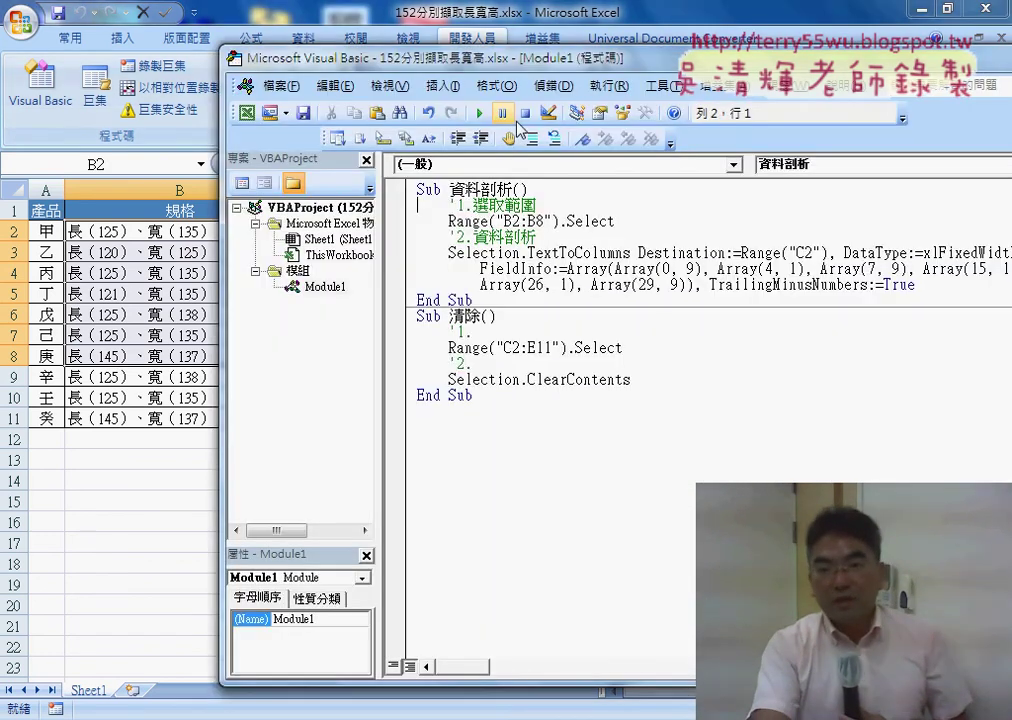
- Bring up Visual Basic Help at the Excel 2007 開發人員參考 page beside the shifted editor
drag(524, 50, 349, 58)
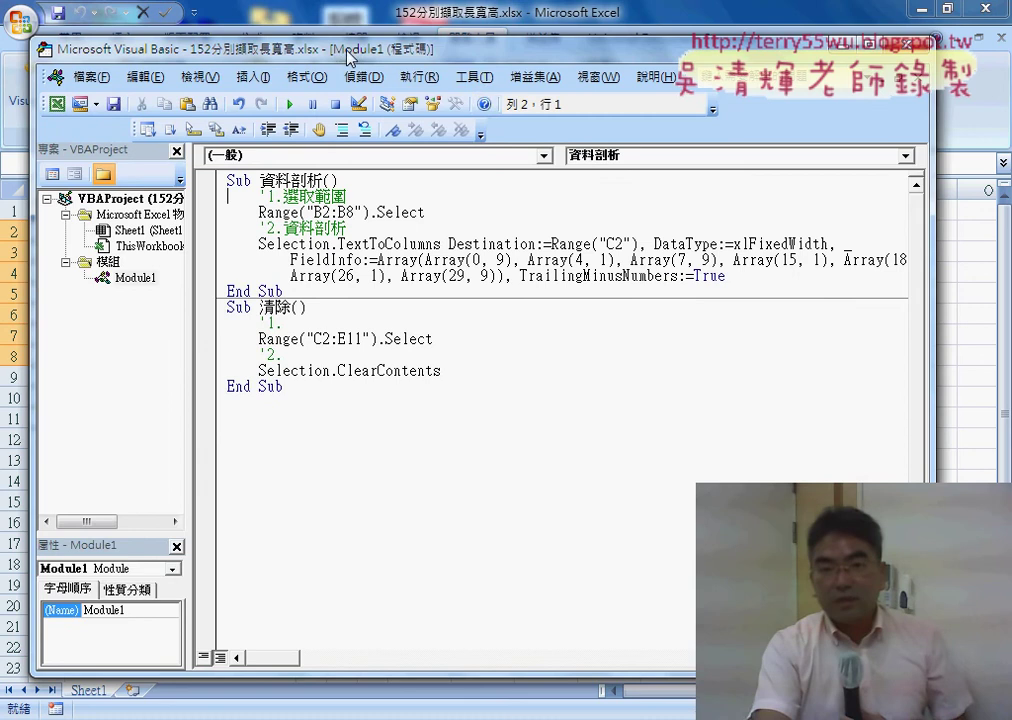
click(489, 107)
drag(545, 62, 548, 147)
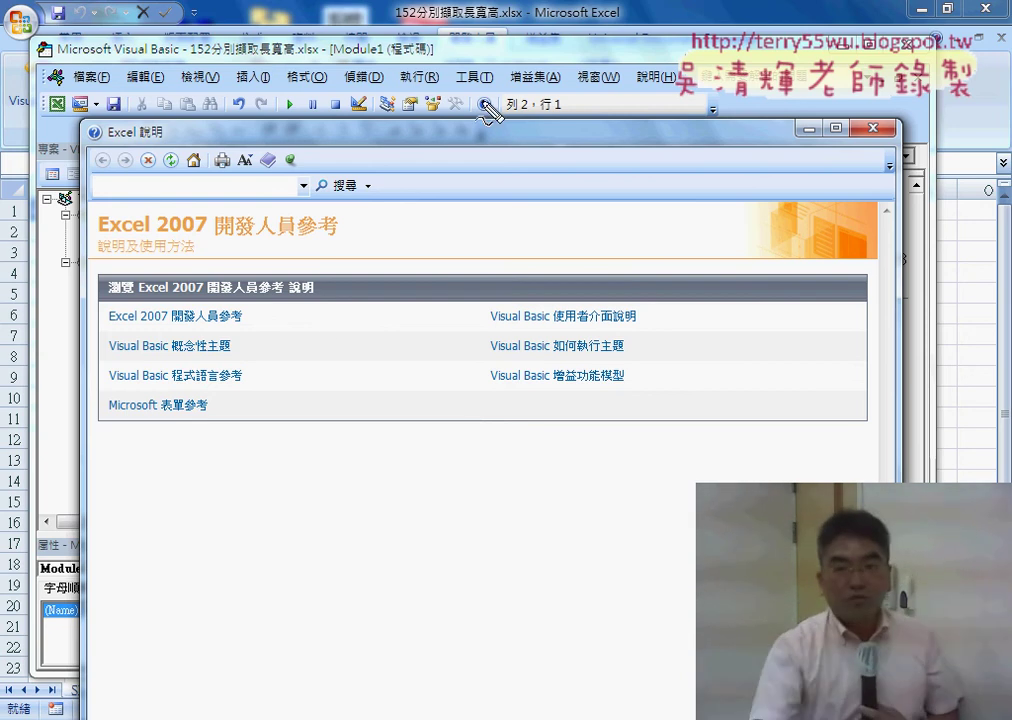
drag(497, 92, 513, 118)
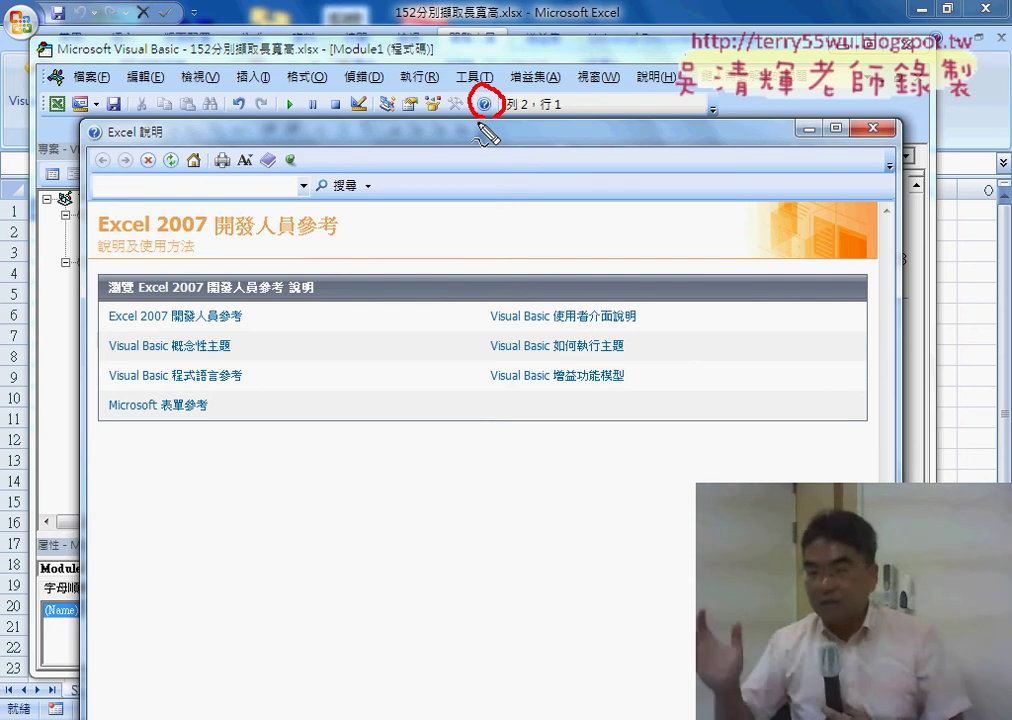
key(Escape)
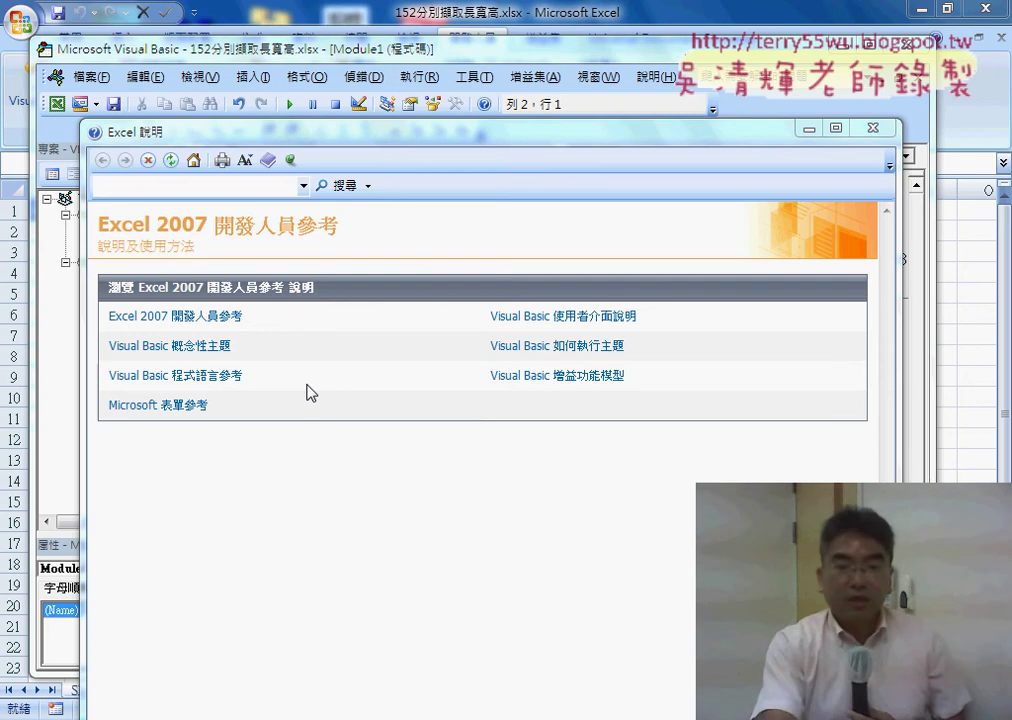
click(207, 379)
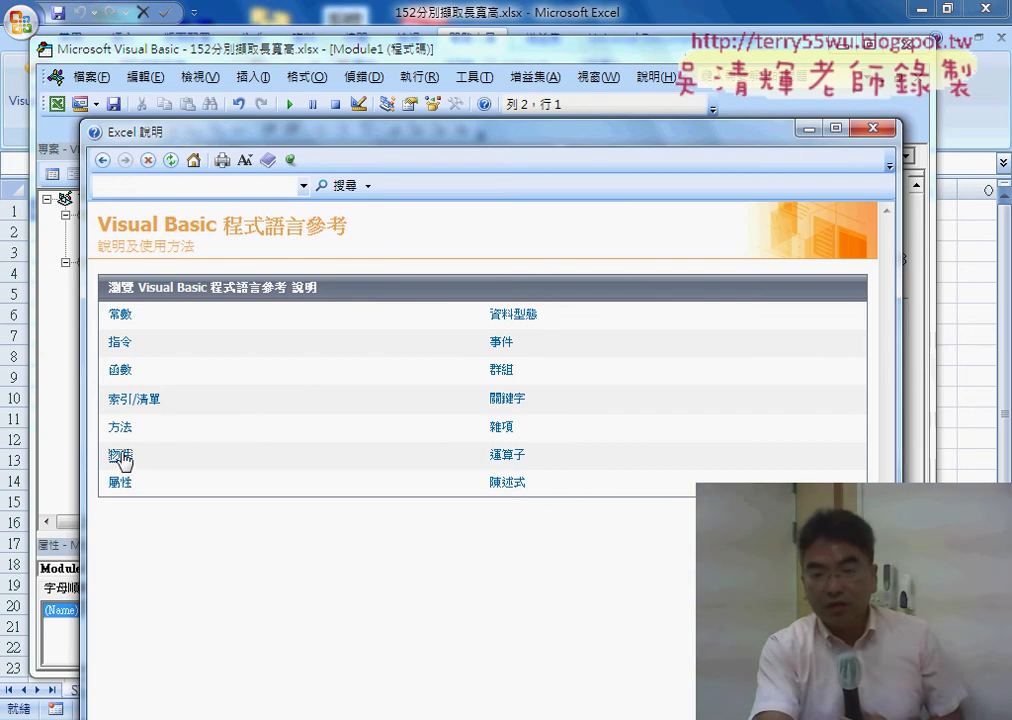
click(121, 456)
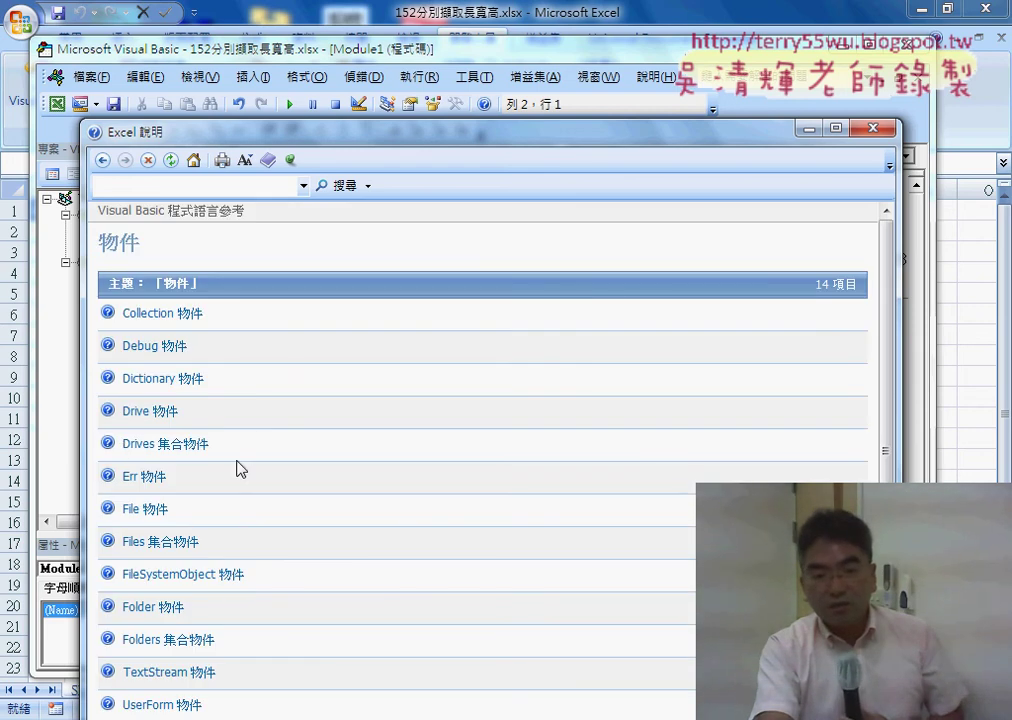
scroll(260, 462, down, 1)
scroll(261, 464, up, 1)
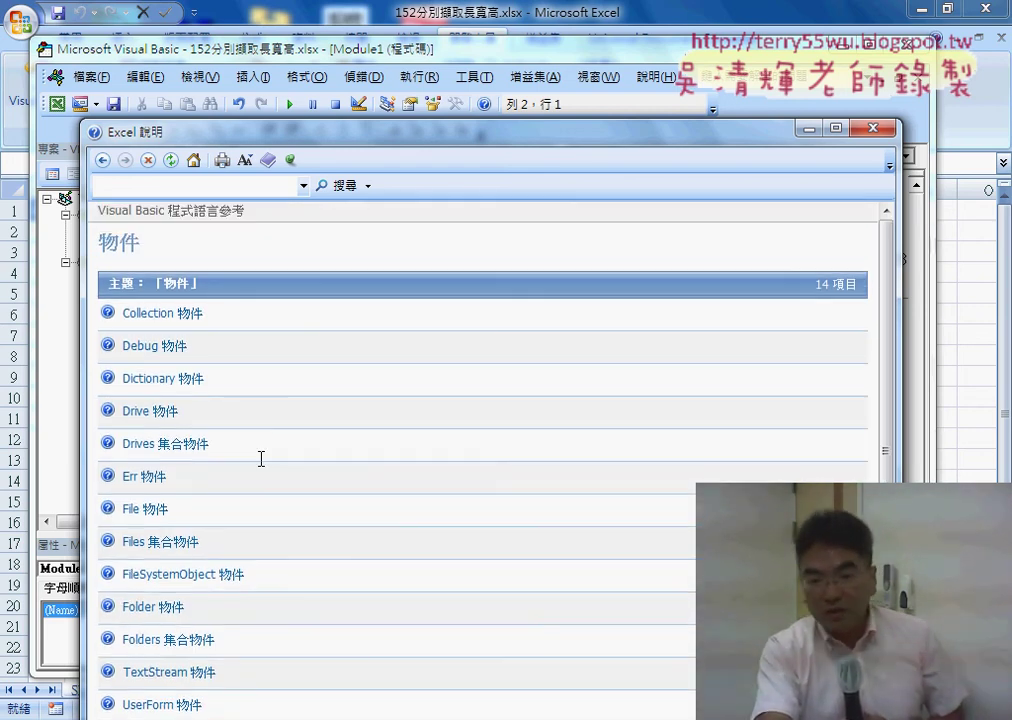
scroll(261, 462, down, 1)
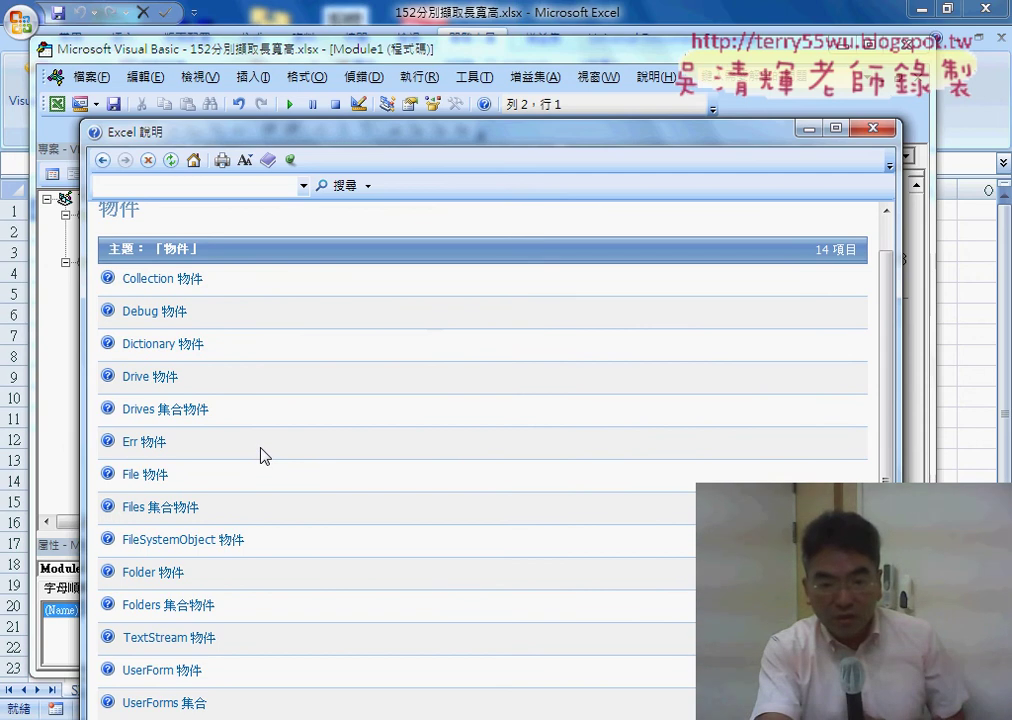
scroll(263, 455, up, 1)
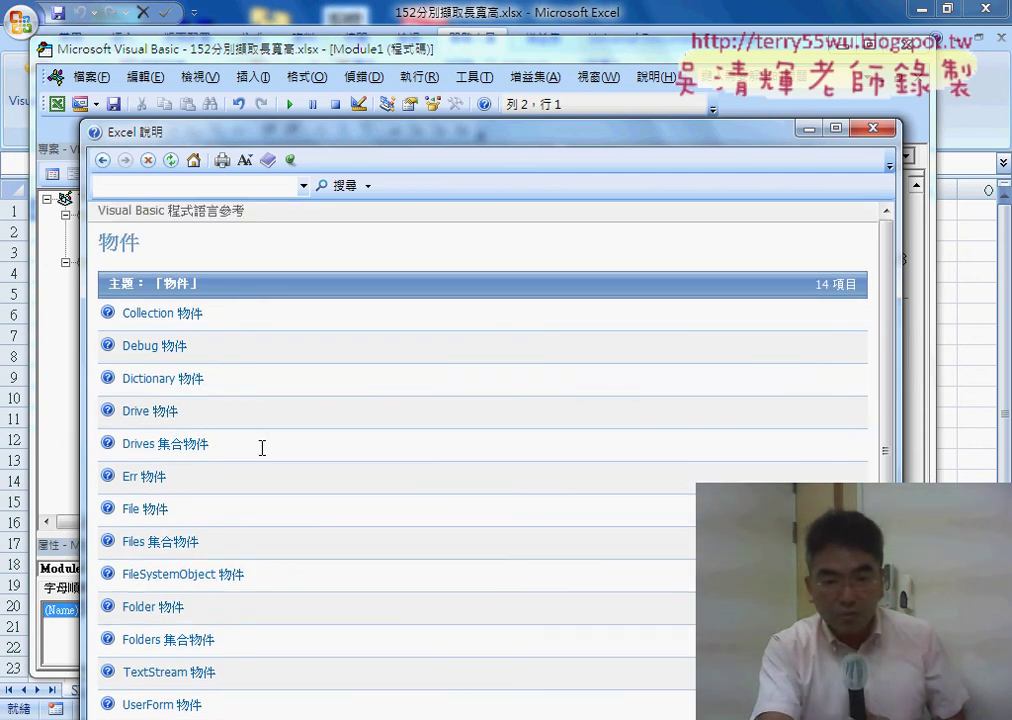
click(102, 160)
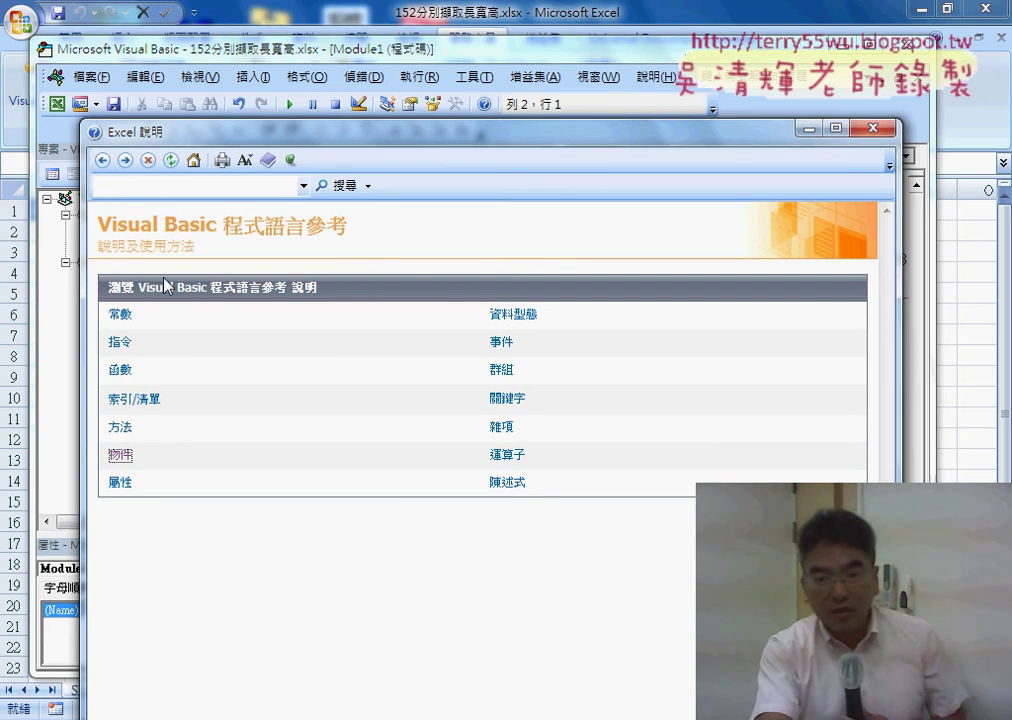
click(102, 160)
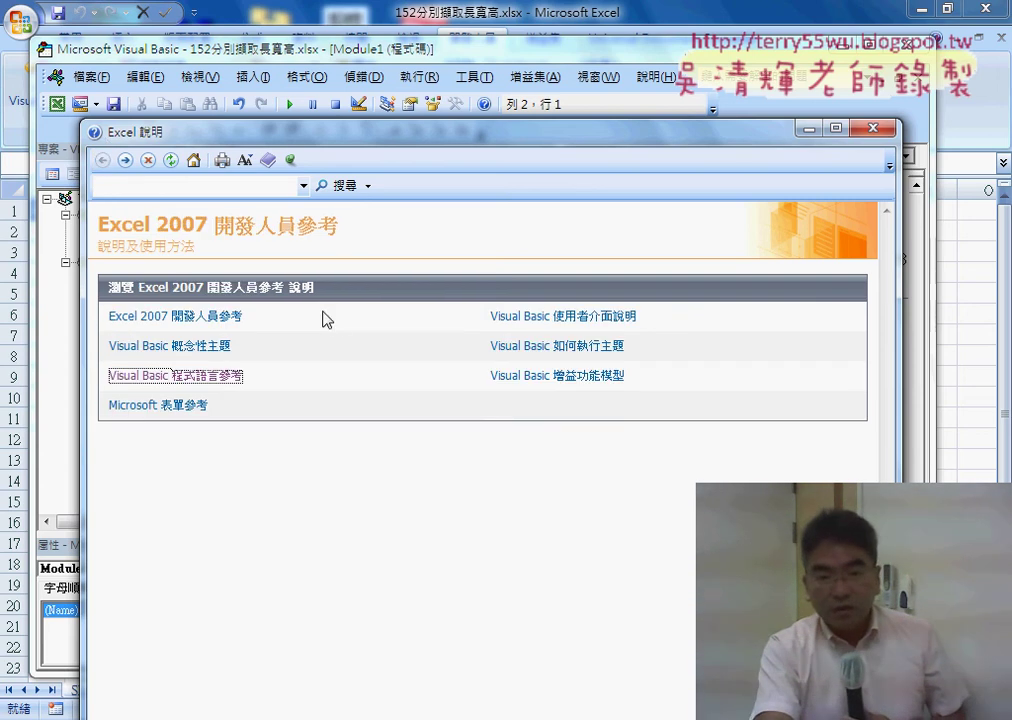
- Navigate the developer reference to the Application 物件 page and highlight its description
click(203, 318)
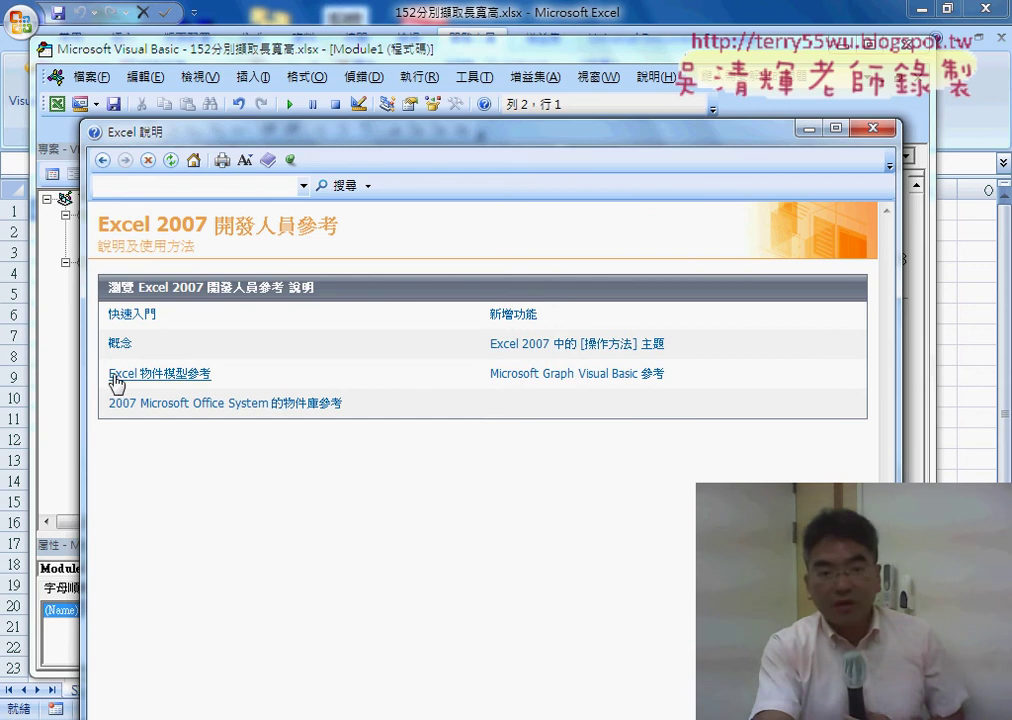
drag(106, 374, 212, 381)
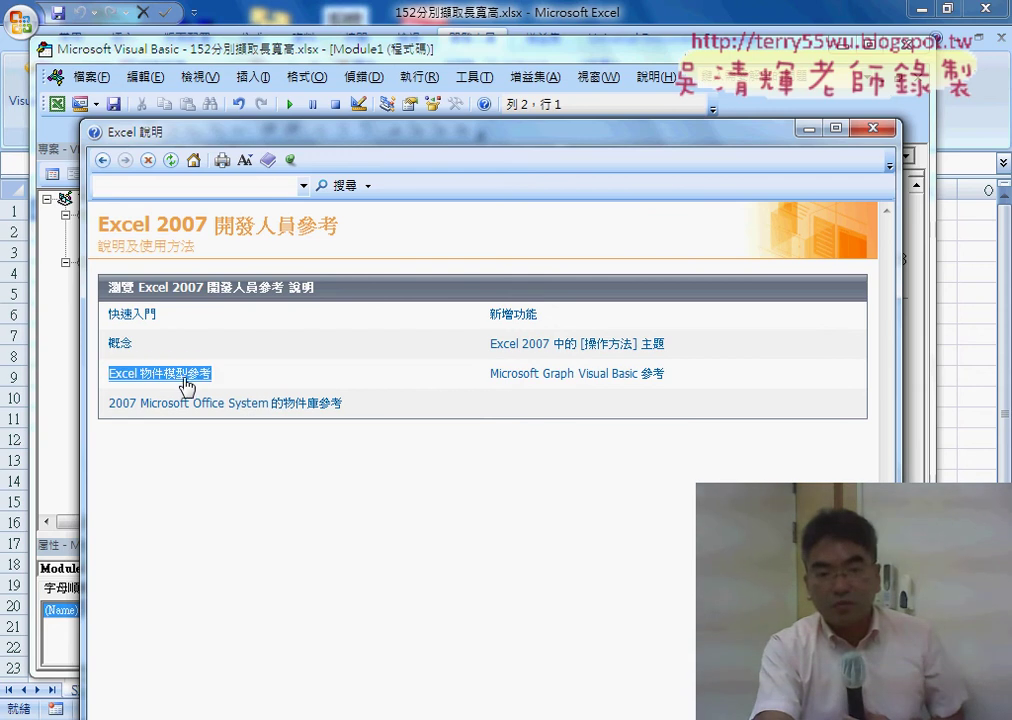
click(186, 384)
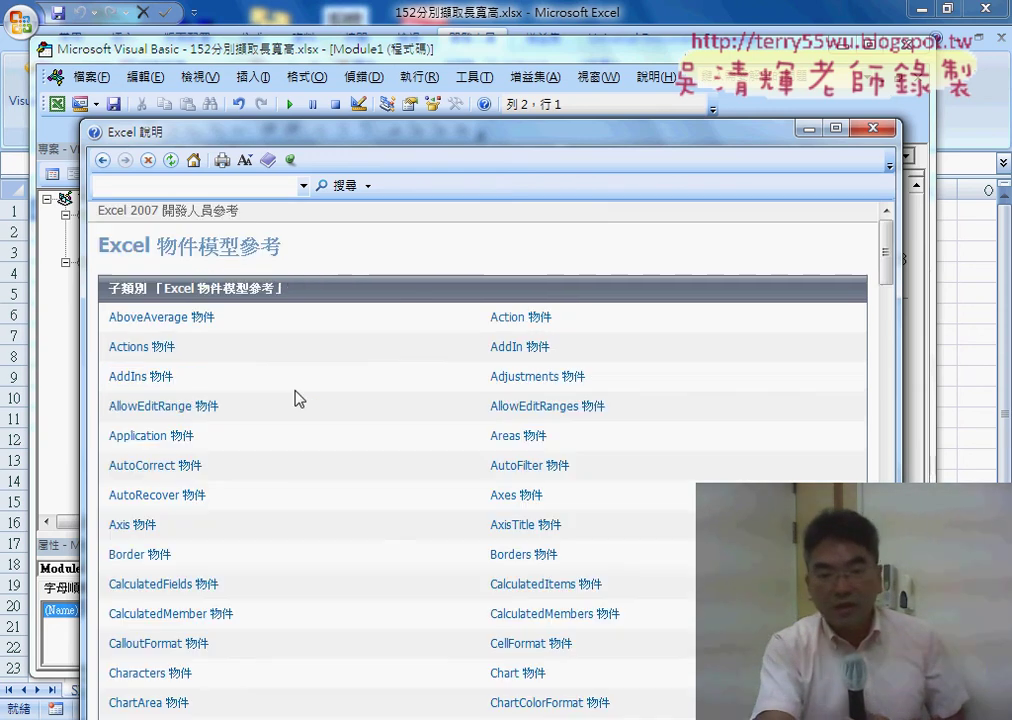
click(177, 444)
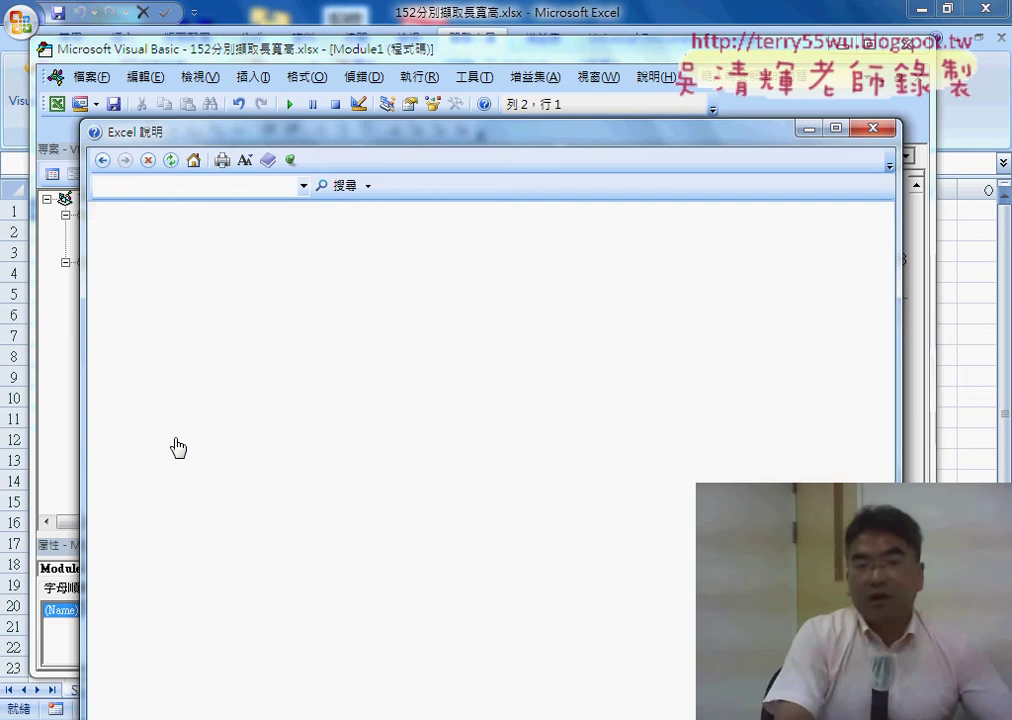
drag(98, 245, 262, 252)
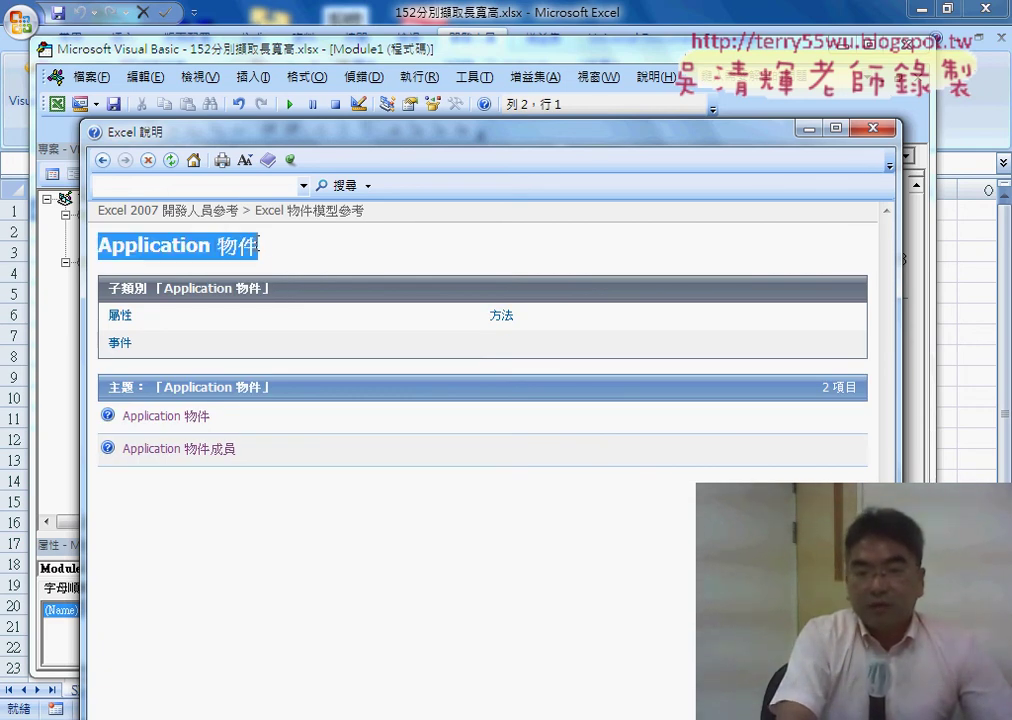
drag(217, 416, 162, 420)
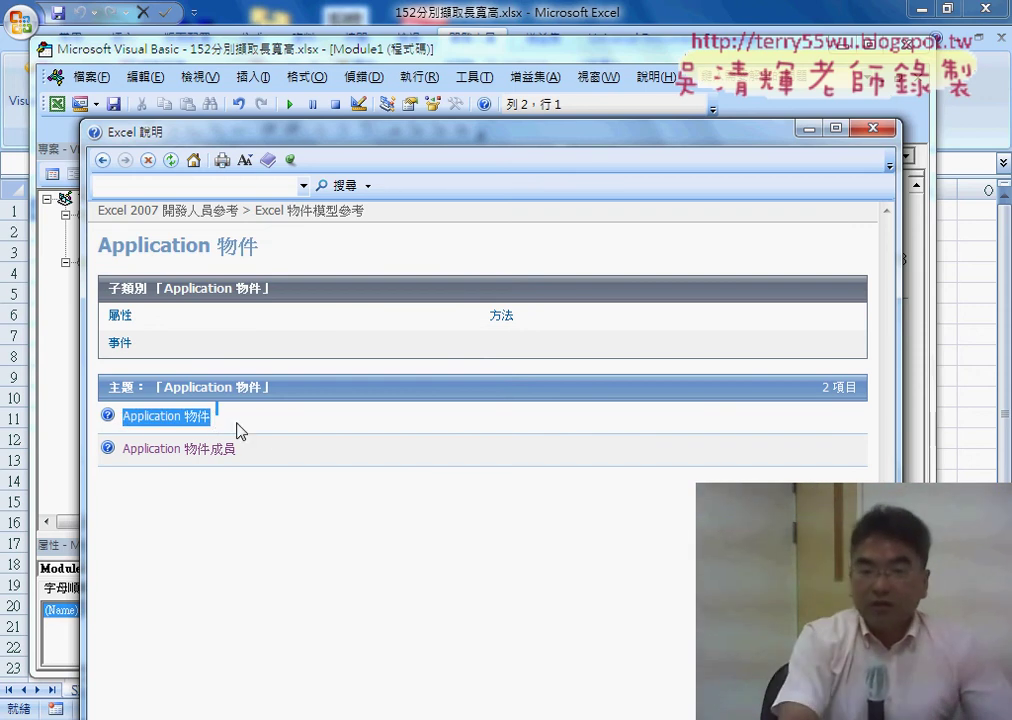
click(268, 428)
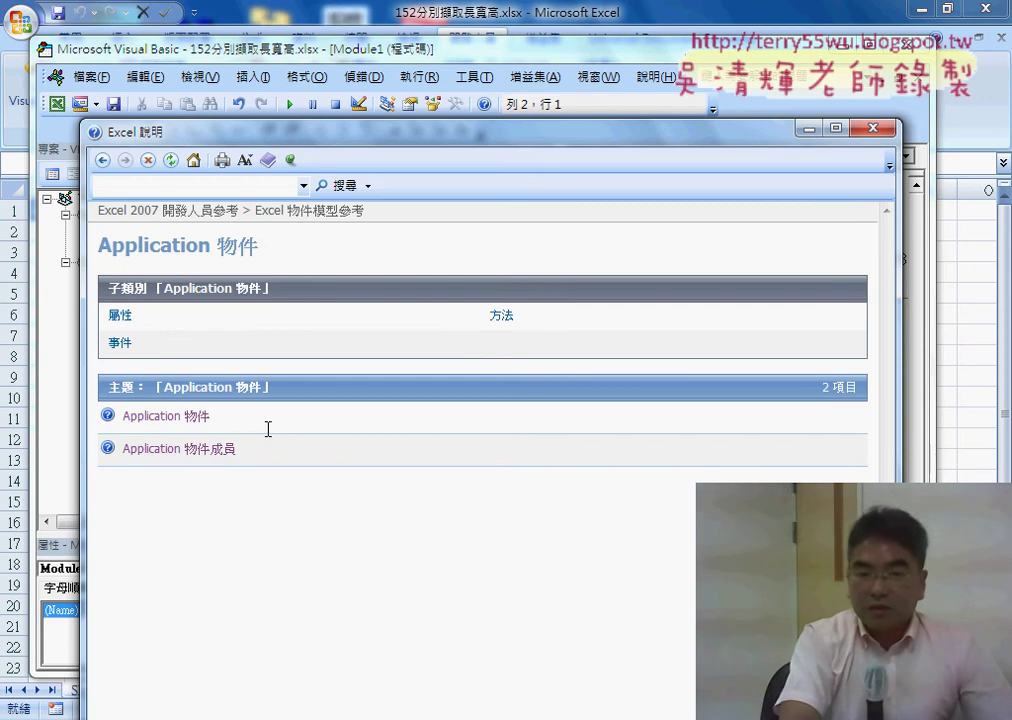
click(180, 427)
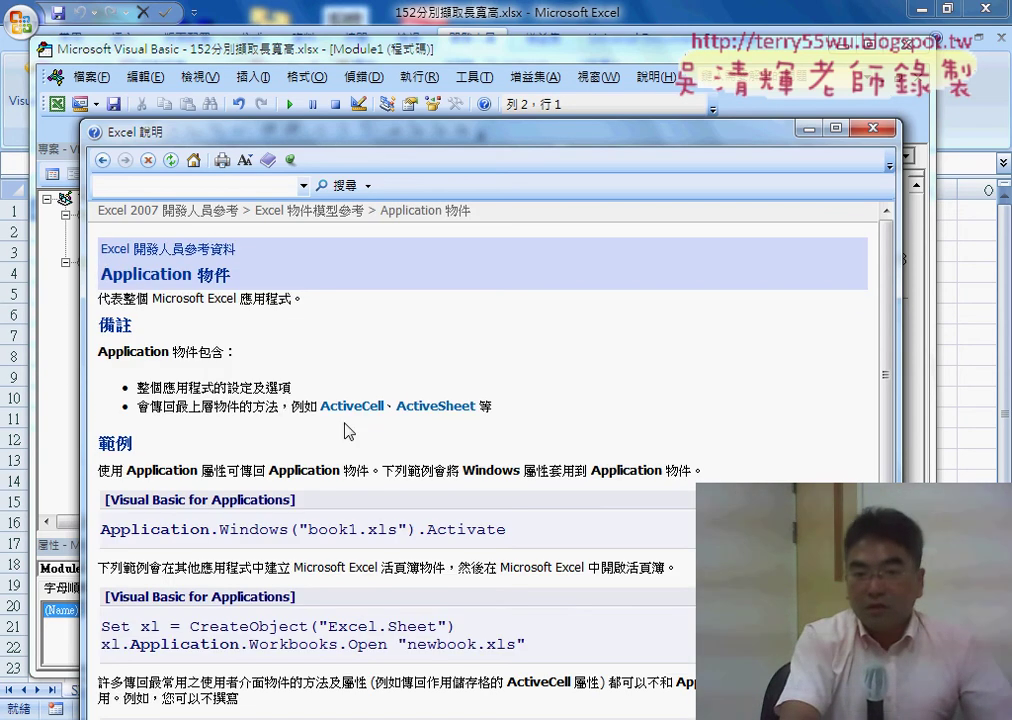
drag(108, 274, 236, 273)
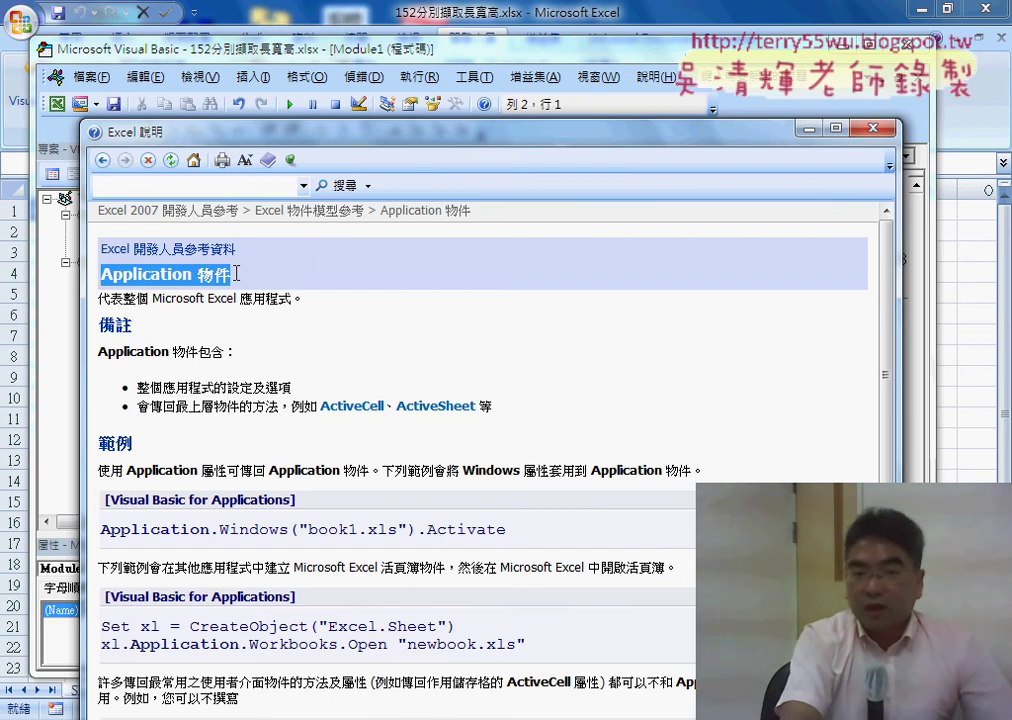
drag(99, 298, 291, 300)
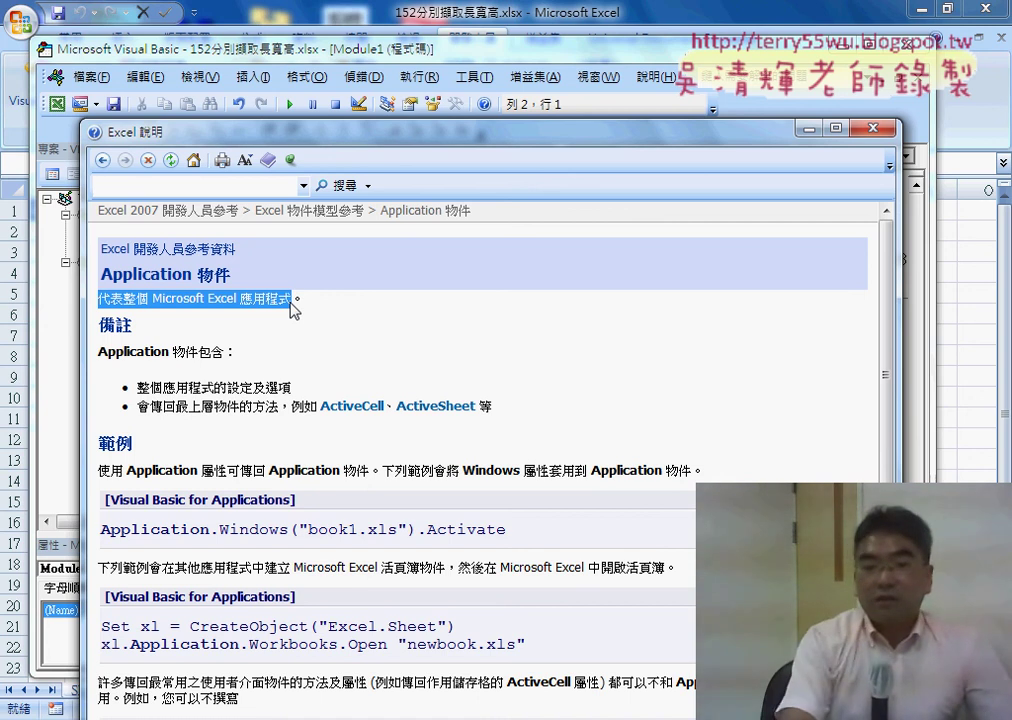
- Return to the Application topic list and open the Application 物件成員 page
click(103, 161)
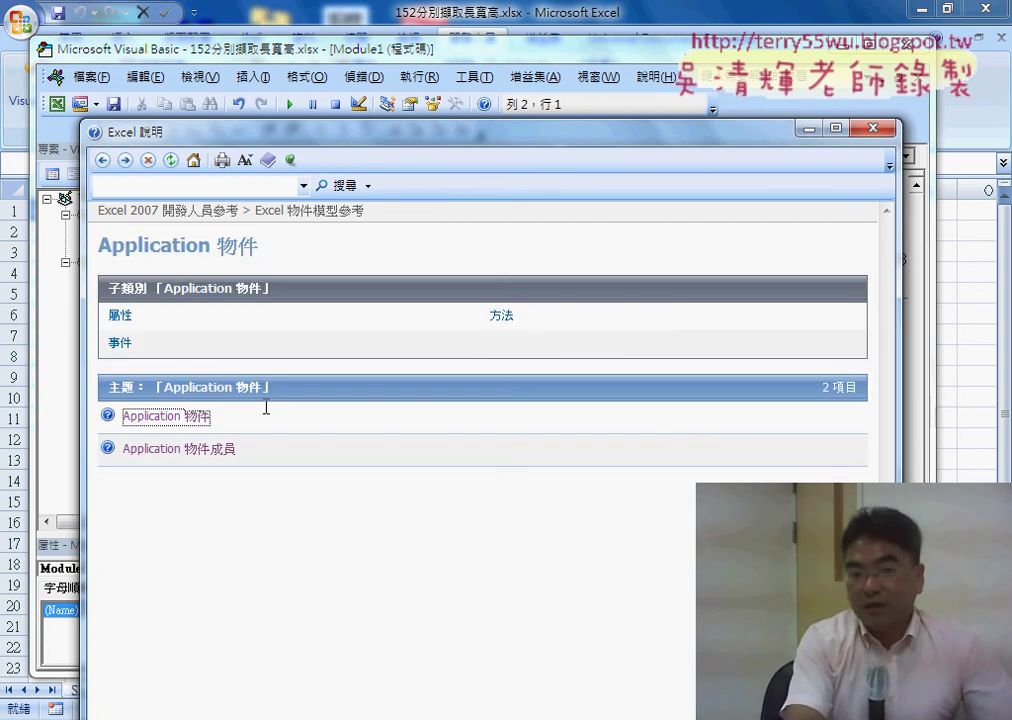
double_click(206, 415)
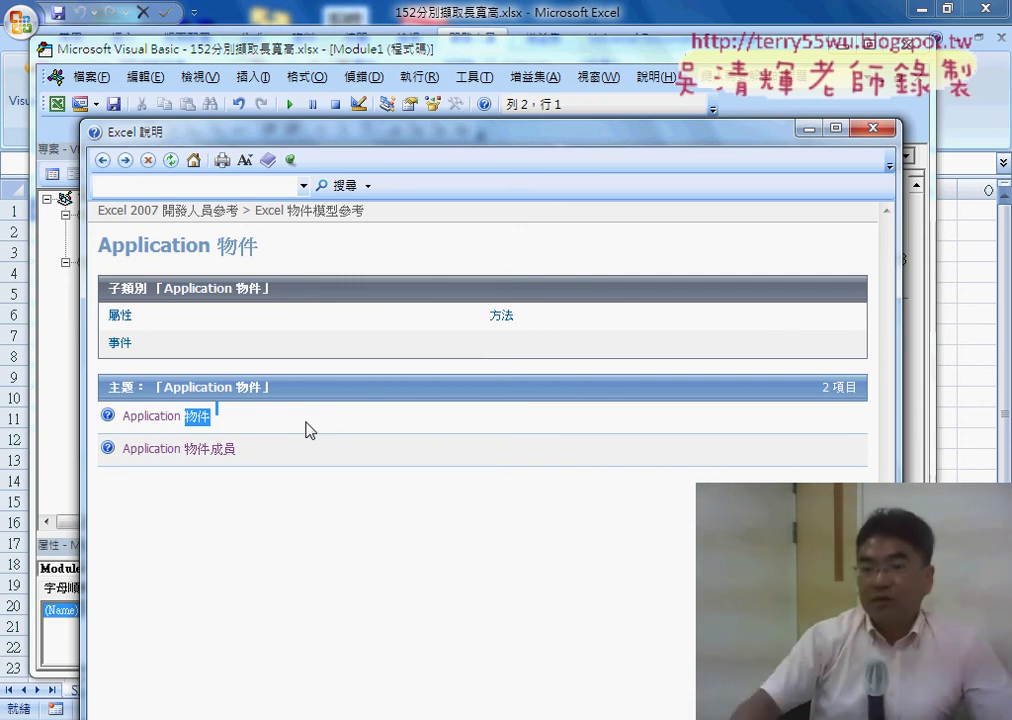
double_click(233, 451)
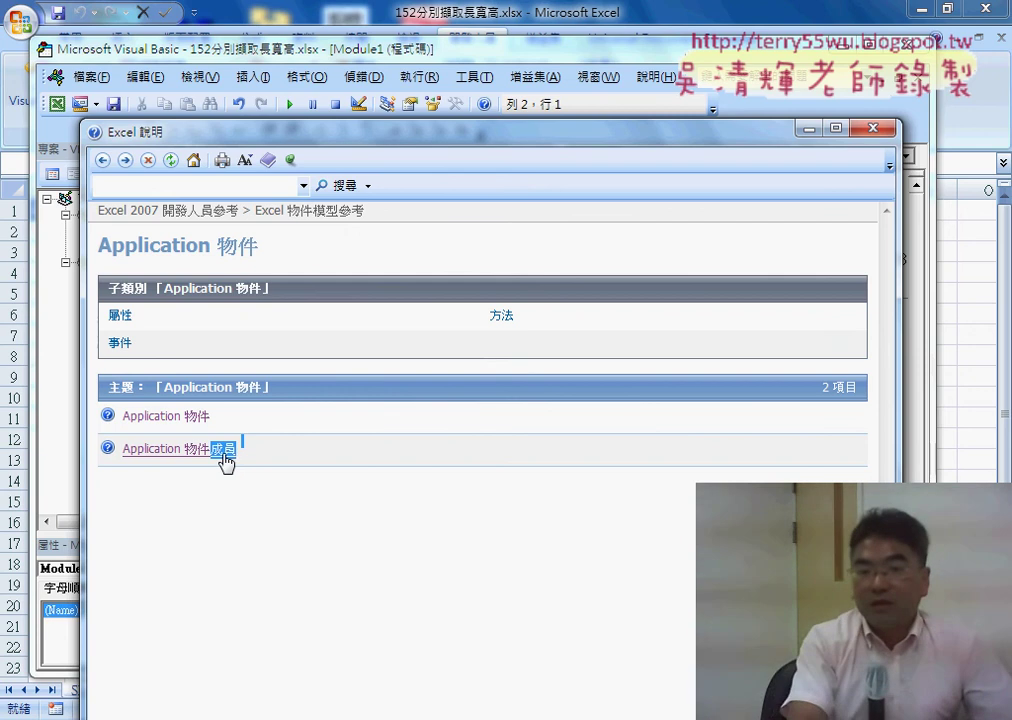
click(222, 455)
- Scroll the members page past 方法 down the 屬性 list to DisplayAlerts
scroll(255, 371, down, 1)
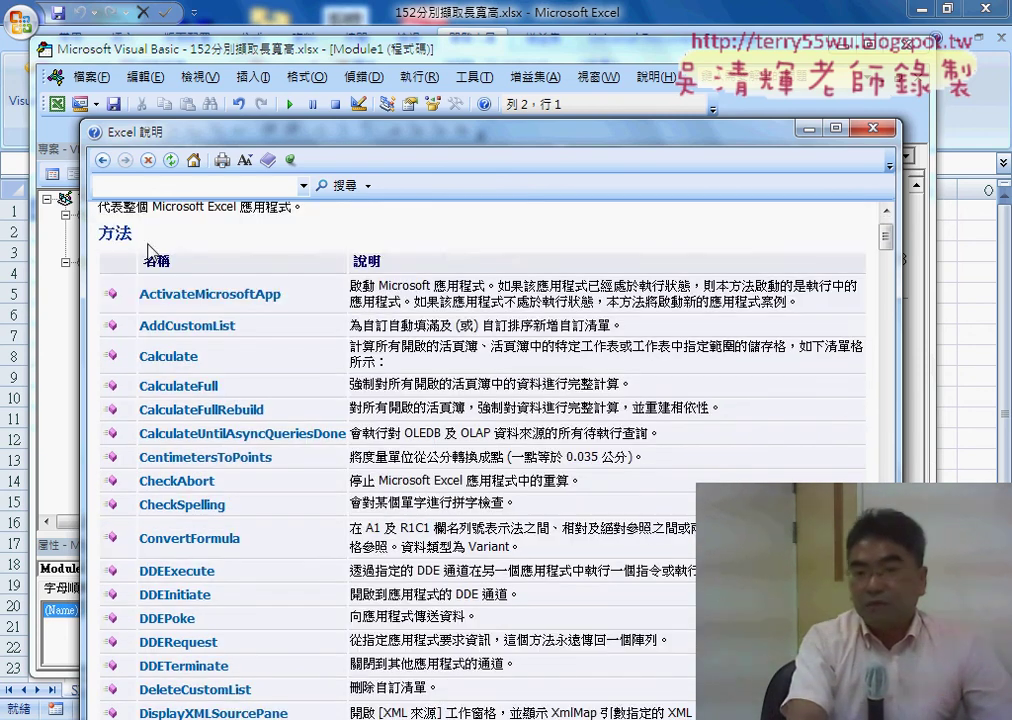
double_click(110, 233)
scroll(211, 277, down, 3)
scroll(257, 316, down, 3)
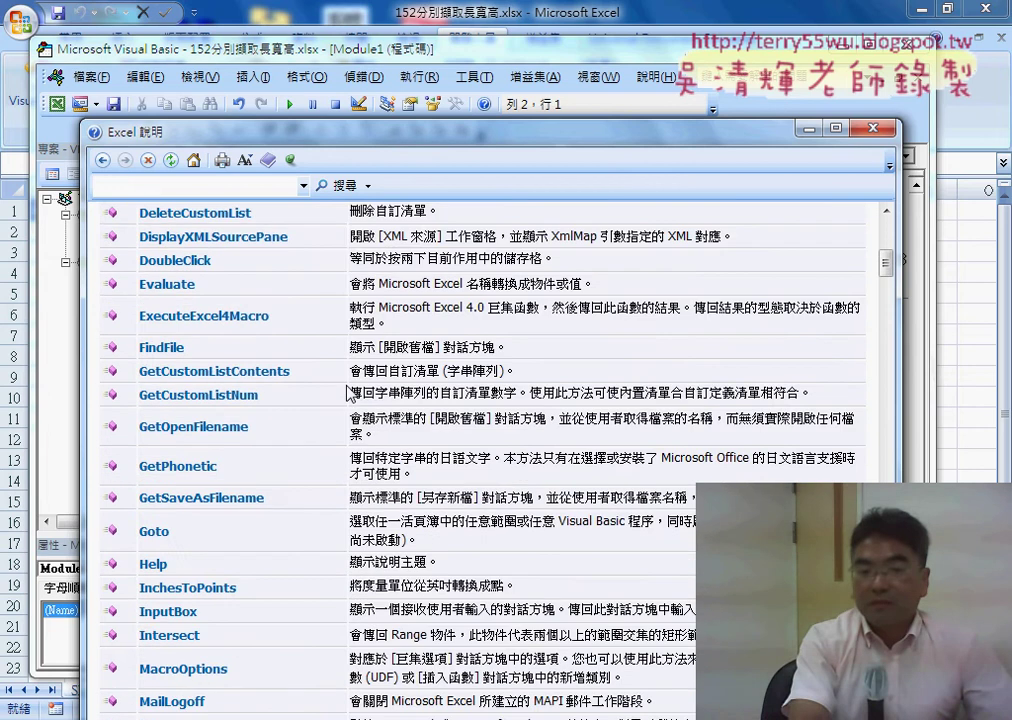
scroll(303, 354, down, 3)
scroll(349, 393, down, 3)
scroll(349, 393, down, 4)
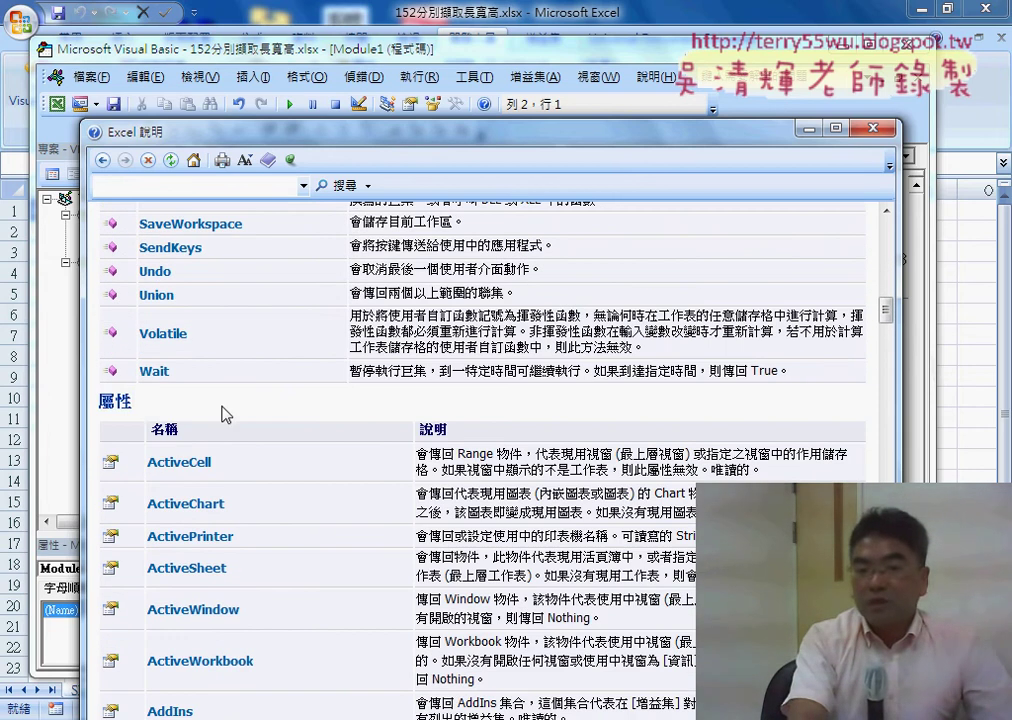
double_click(149, 404)
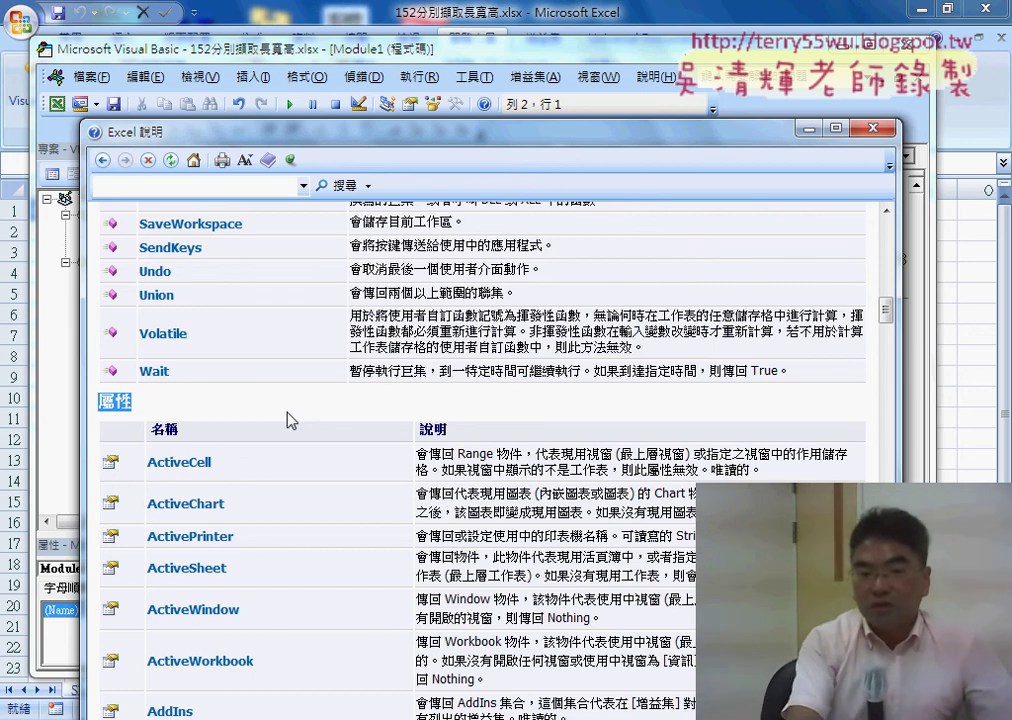
scroll(289, 420, down, 5)
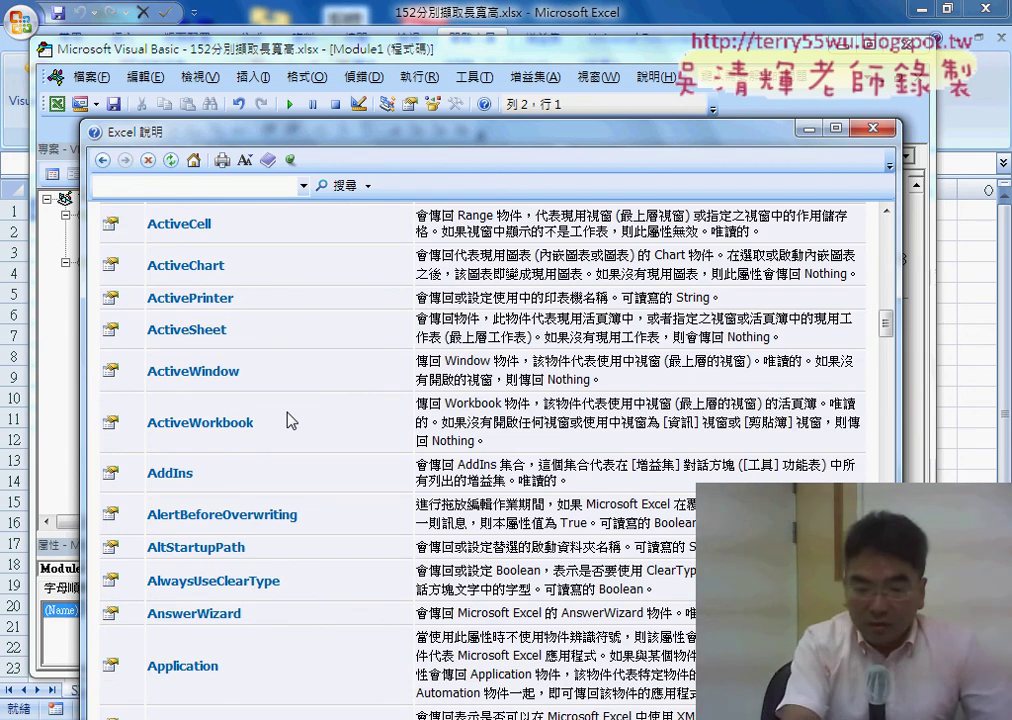
scroll(289, 420, down, 3)
scroll(289, 420, down, 3)
scroll(289, 420, down, 3)
scroll(289, 420, down, 3)
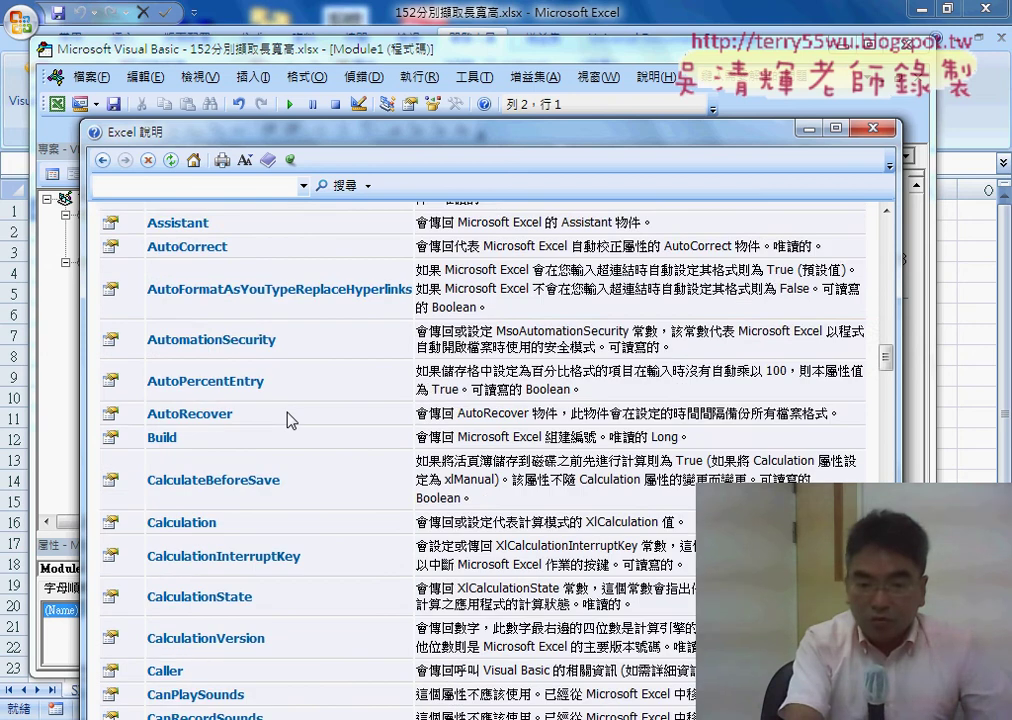
scroll(289, 420, down, 2)
scroll(289, 420, down, 1)
scroll(289, 420, down, 3)
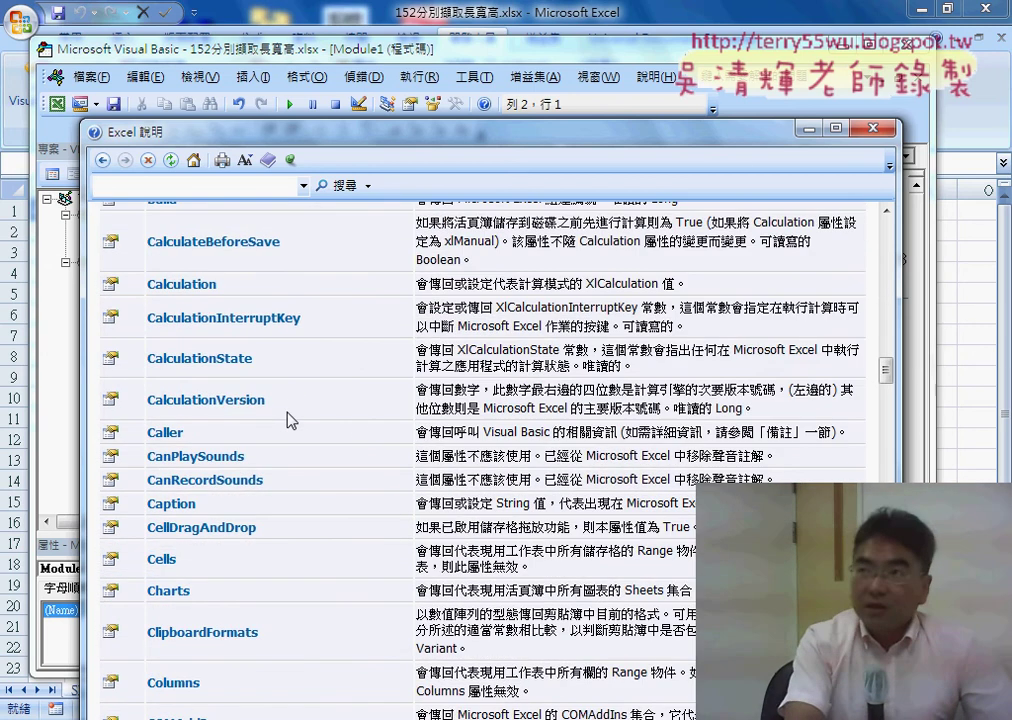
scroll(355, 421, down, 3)
scroll(355, 421, down, 1)
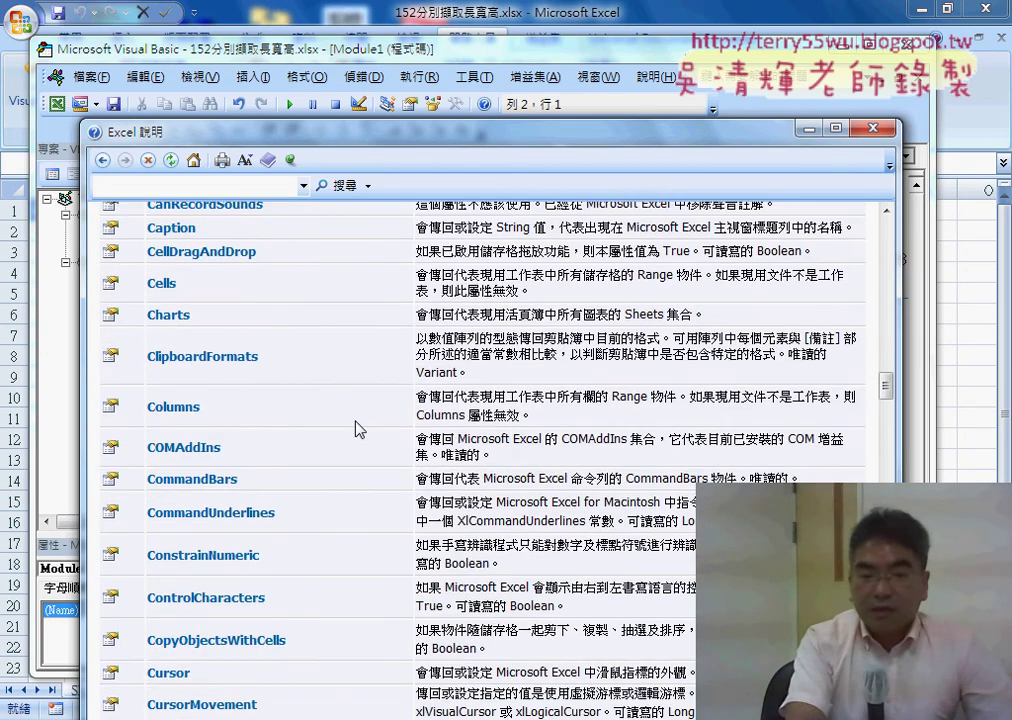
scroll(355, 428, down, 3)
scroll(355, 428, down, 3)
scroll(355, 428, down, 1)
scroll(355, 428, down, 2)
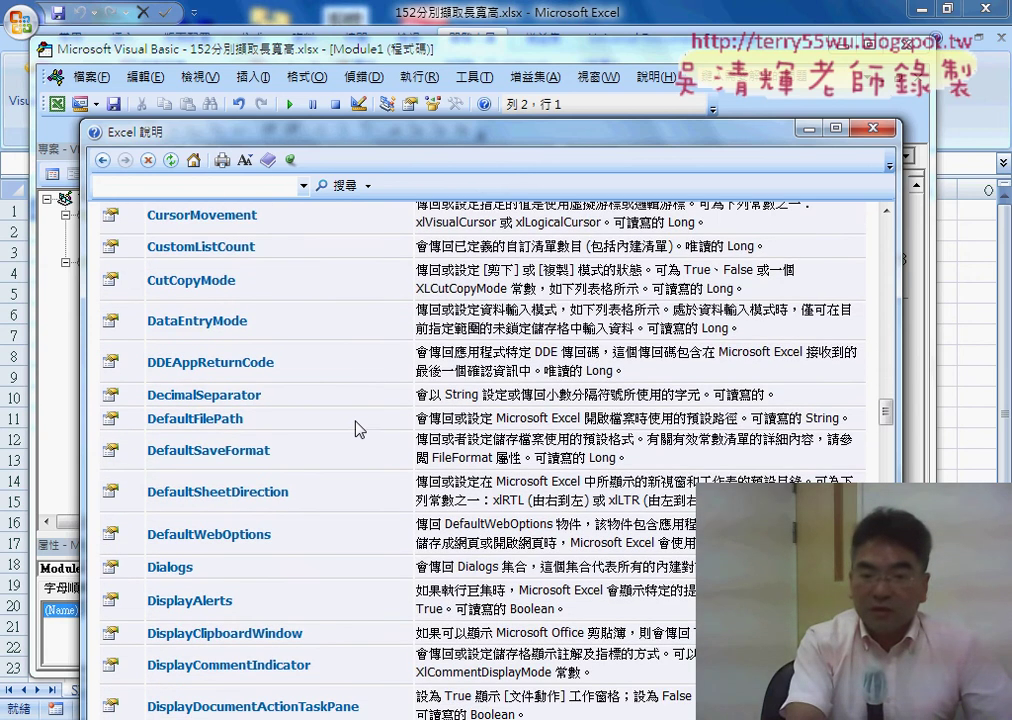
scroll(355, 428, down, 1)
scroll(358, 429, down, 3)
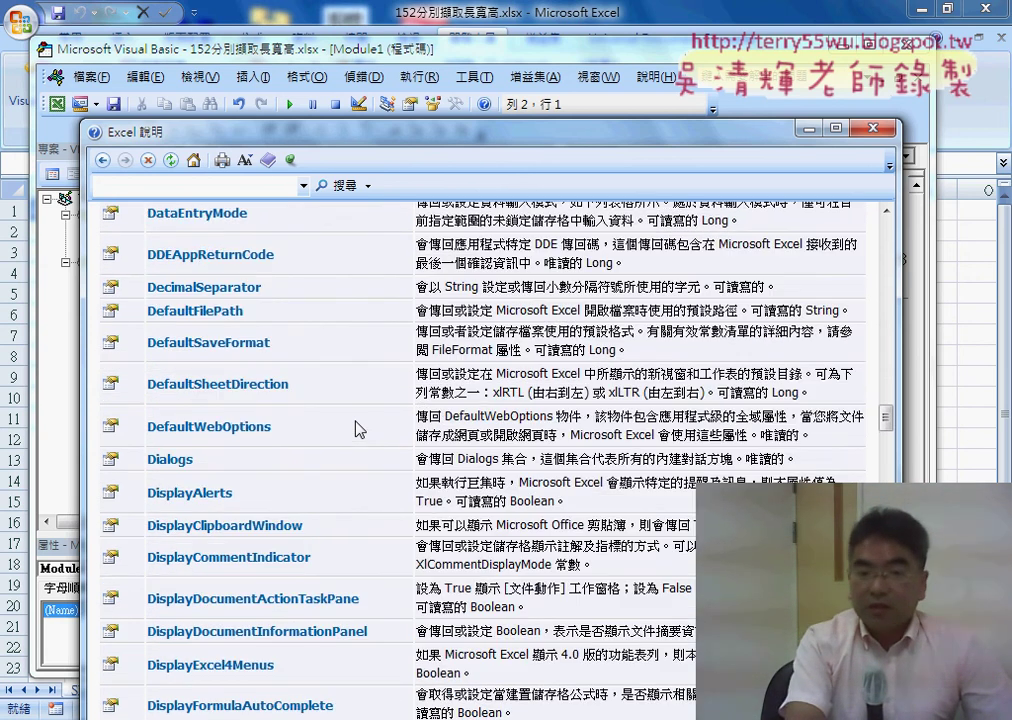
scroll(357, 429, down, 3)
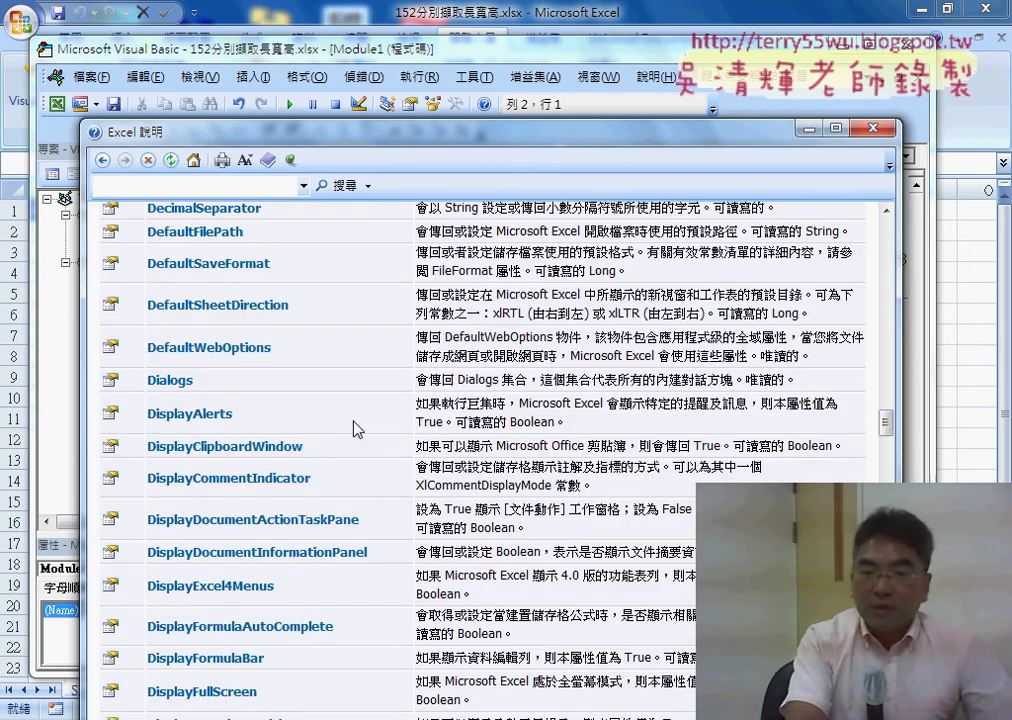
scroll(368, 430, down, 3)
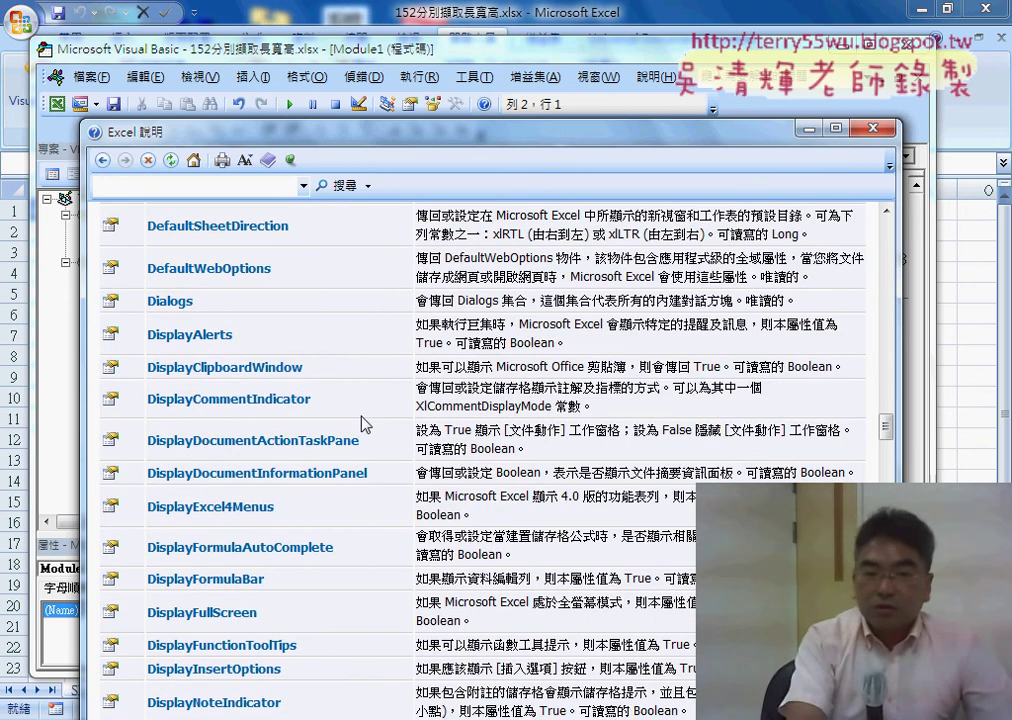
- Highlight DisplayAlerts, its 提醒及訊息 description and Boolean type, then close the help window
double_click(148, 368)
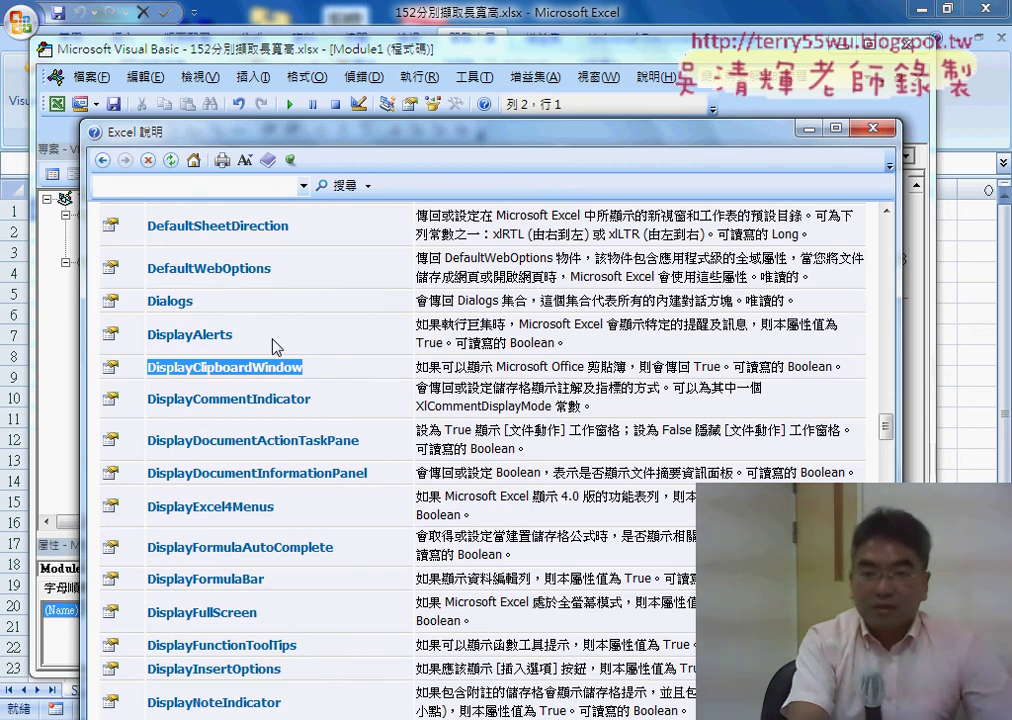
double_click(197, 340)
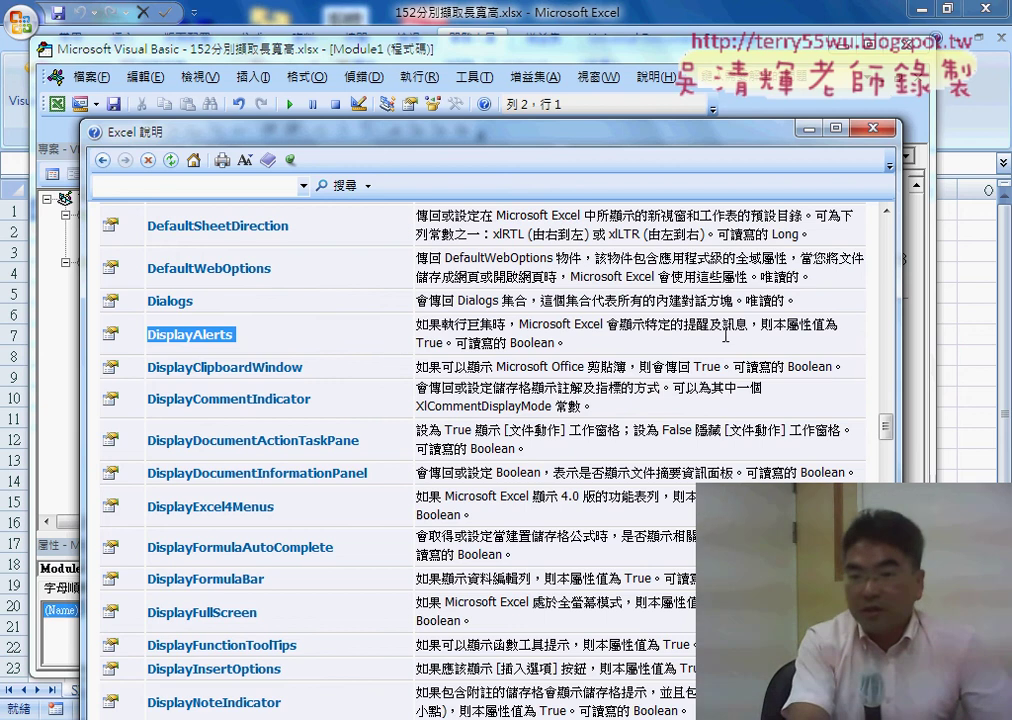
drag(684, 325, 748, 326)
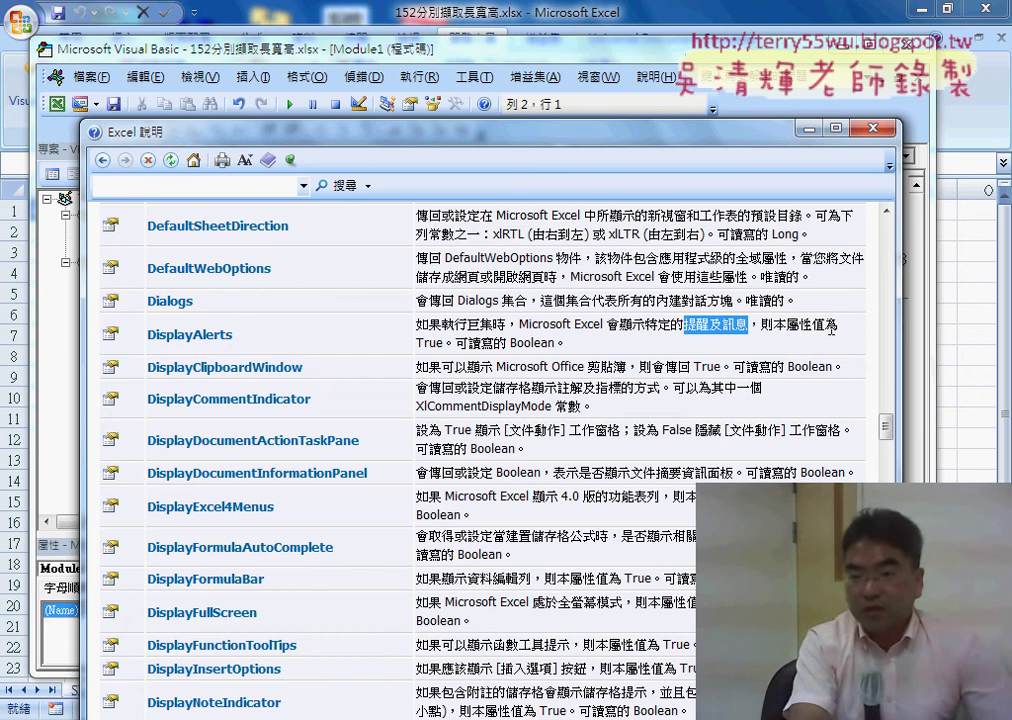
drag(511, 344, 542, 345)
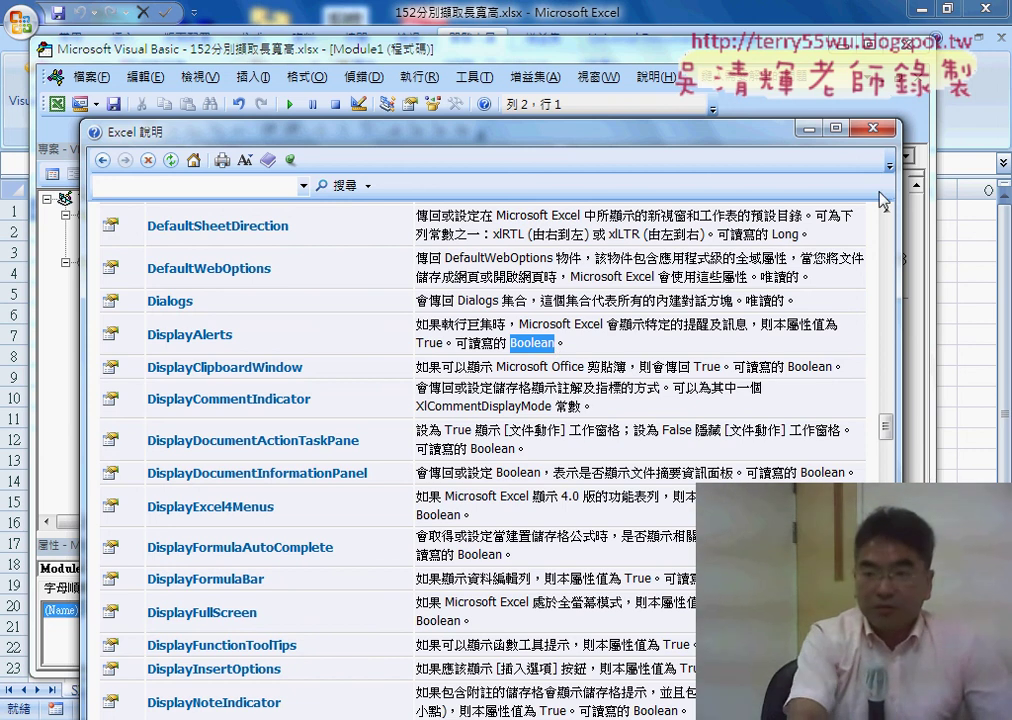
click(872, 128)
click(436, 181)
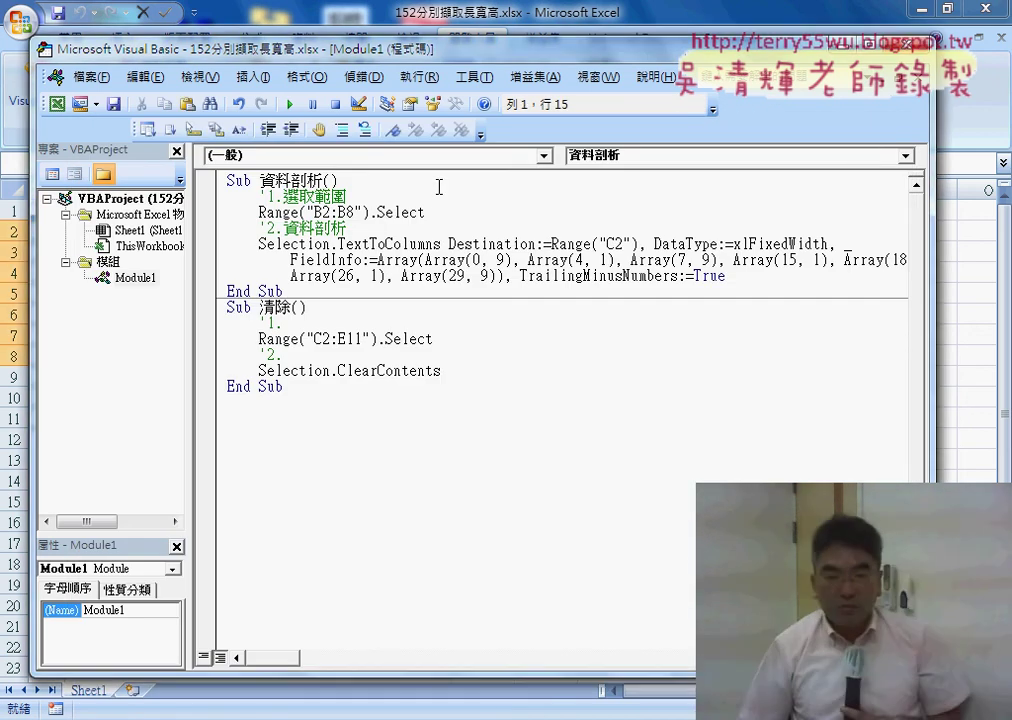
- Insert an indented line under Sub 資料剖析() and type 'application.'
key(Return)
key(Tab)
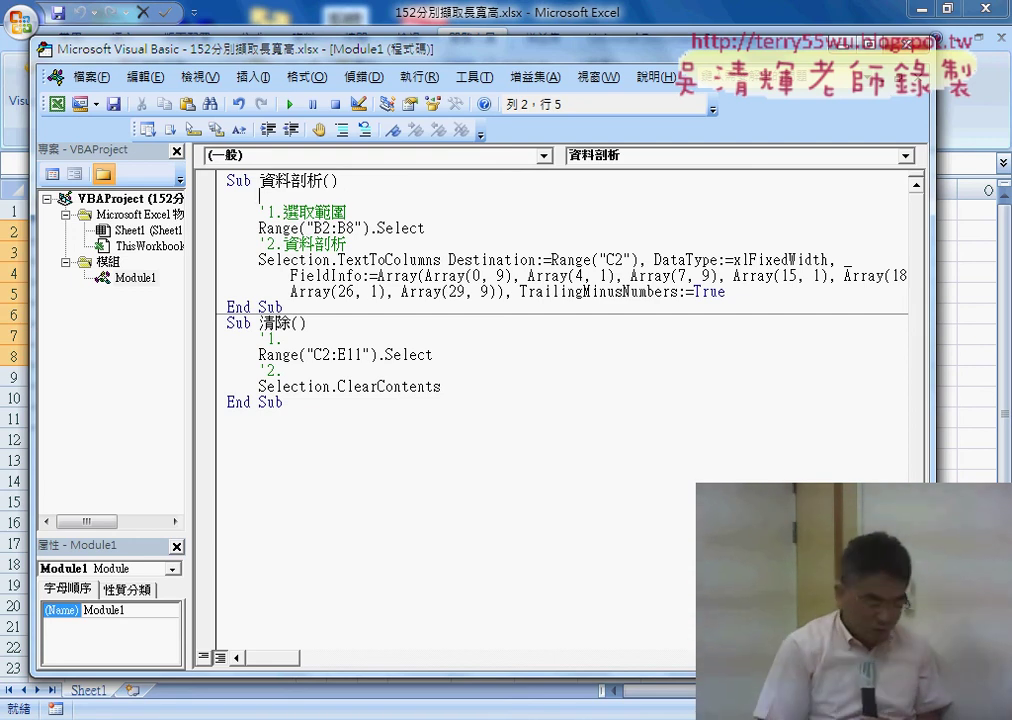
text(app)
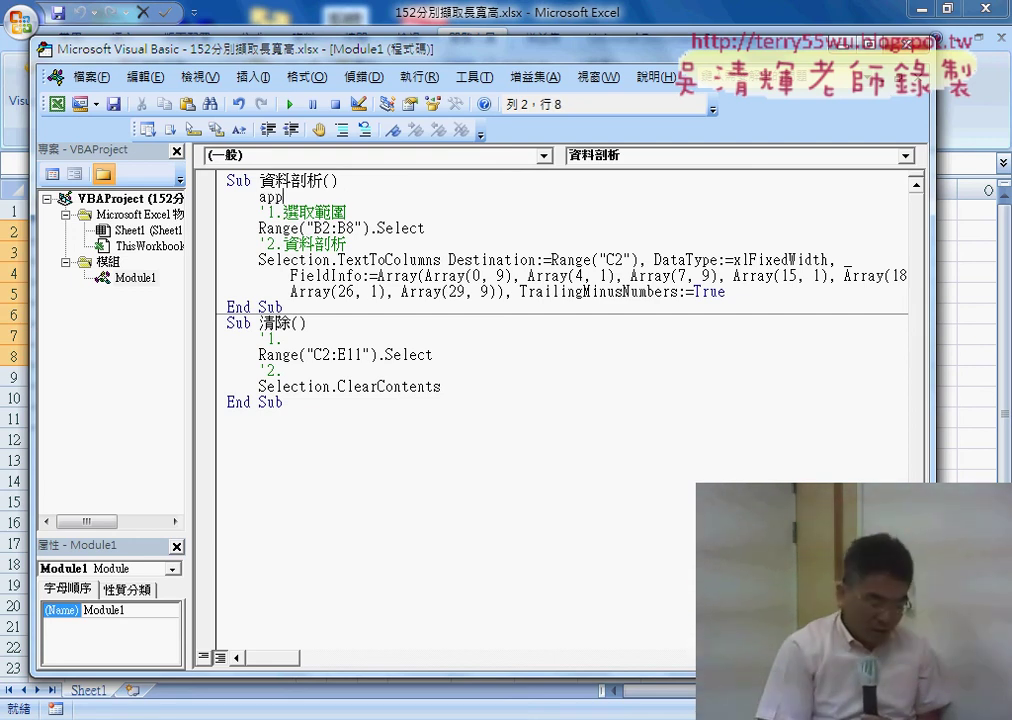
text(licati)
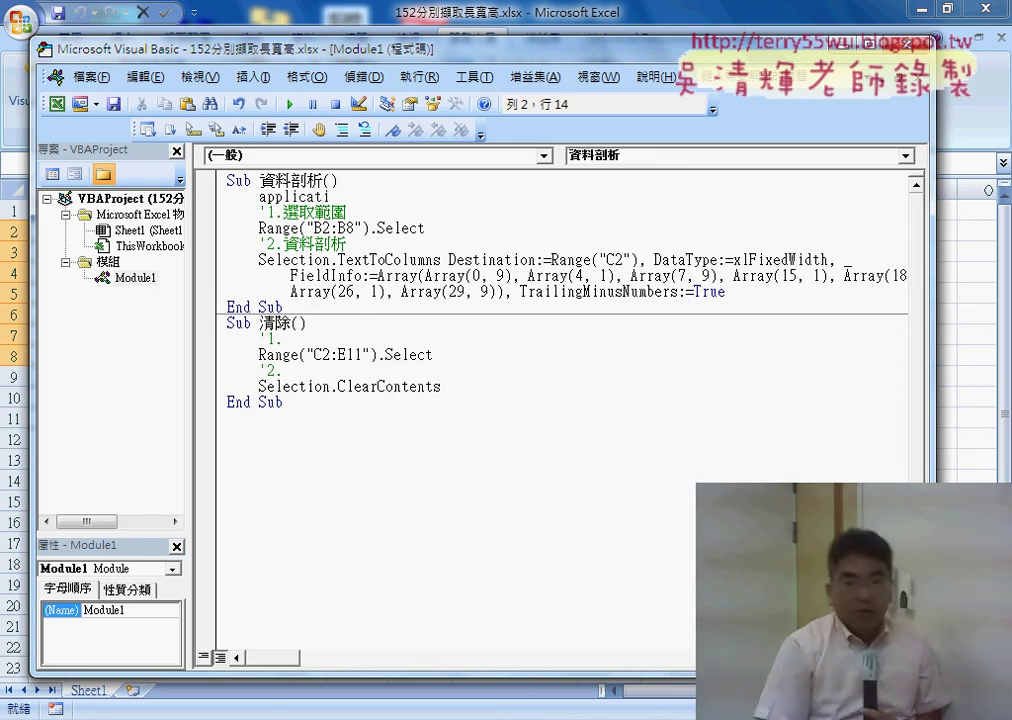
text(on)
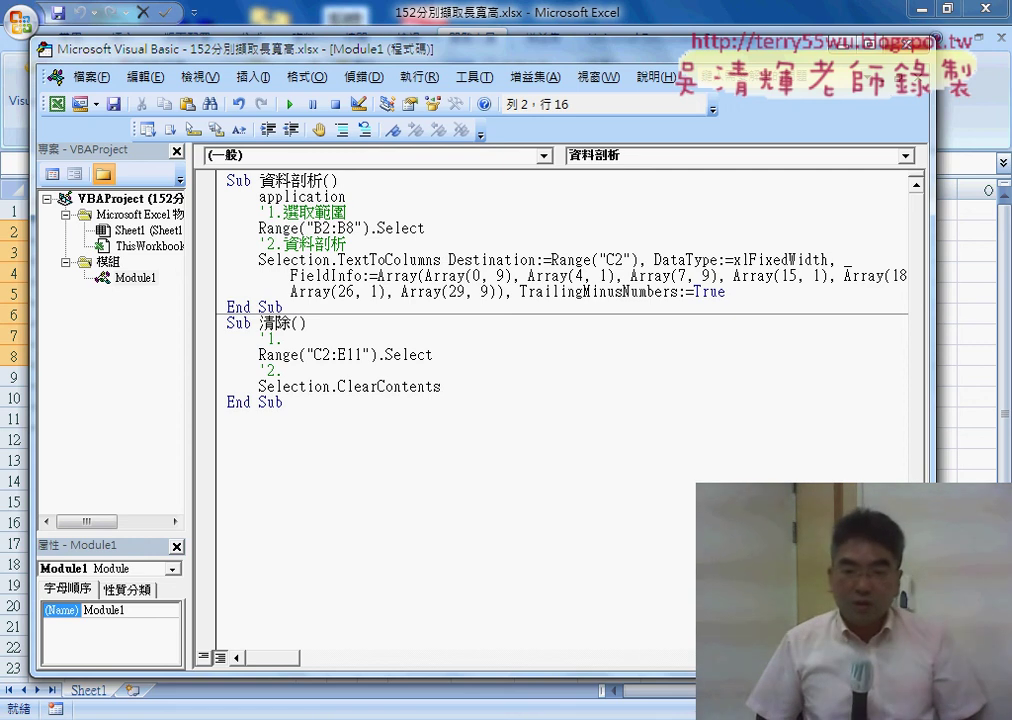
text(.)
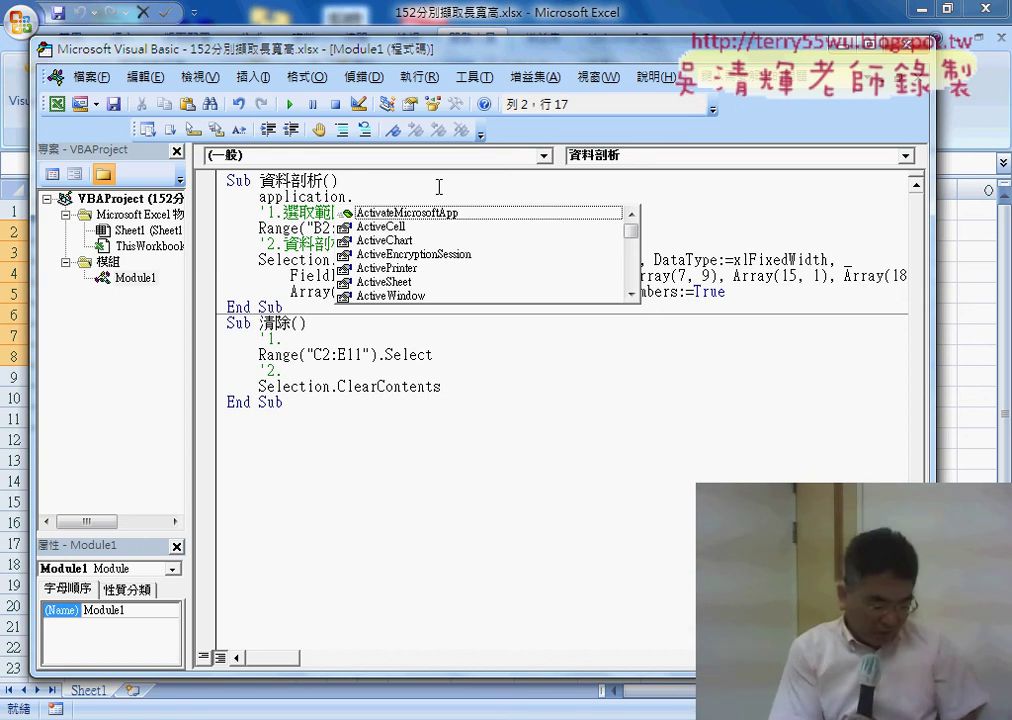
- Complete the line as Application.DisplayAlerts = False using the IntelliSense suggestions
text(di)
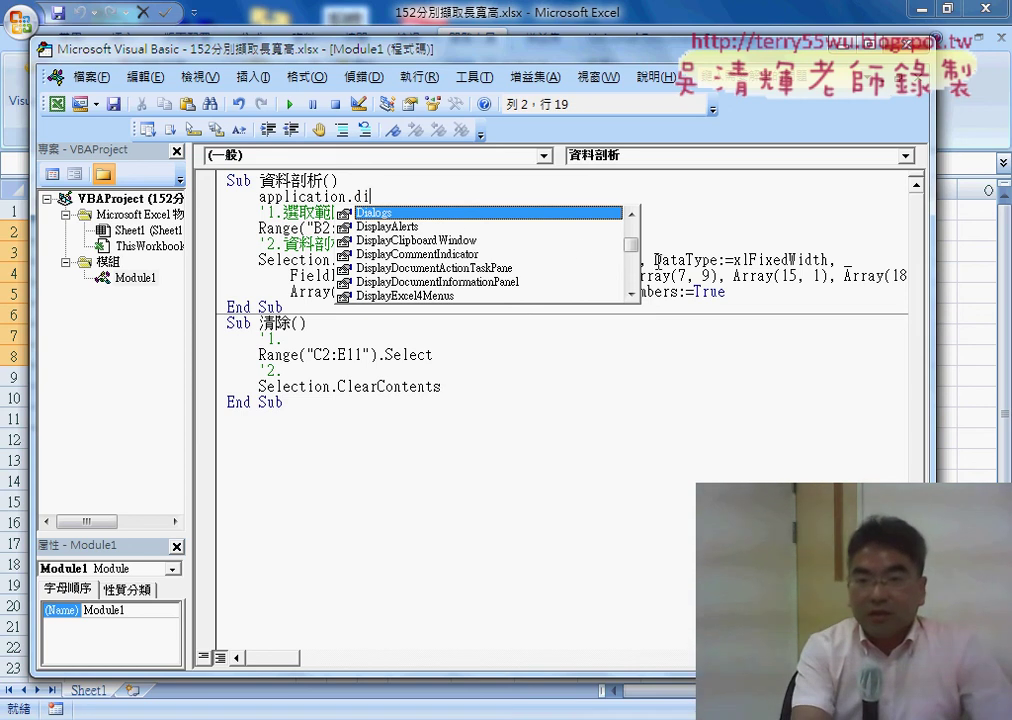
drag(631, 244, 633, 229)
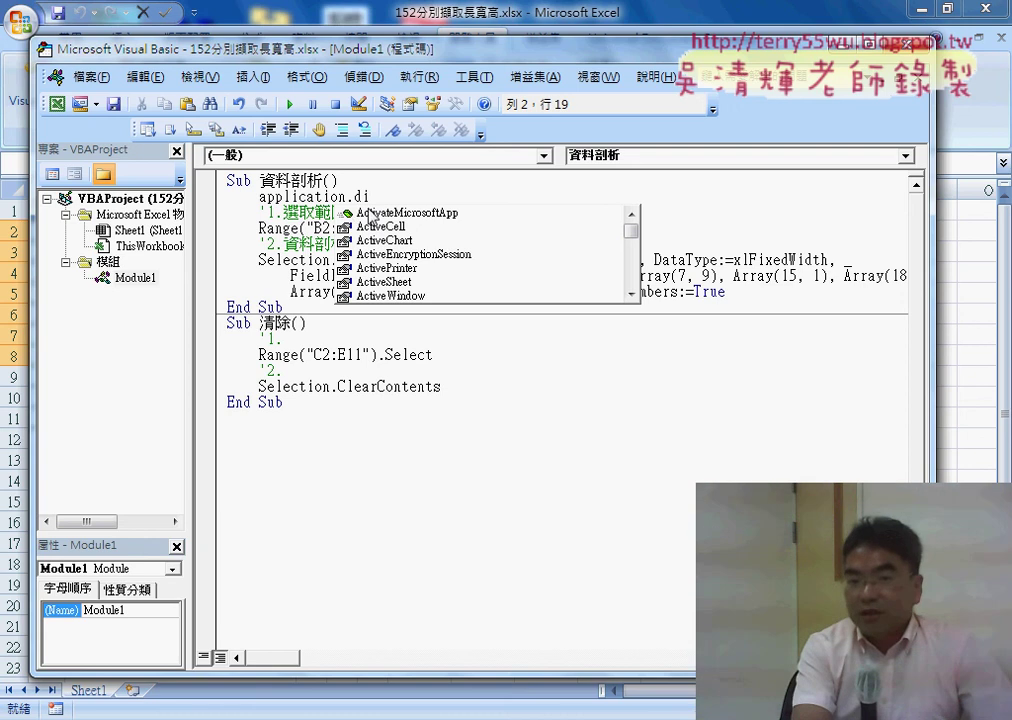
drag(372, 196, 356, 196)
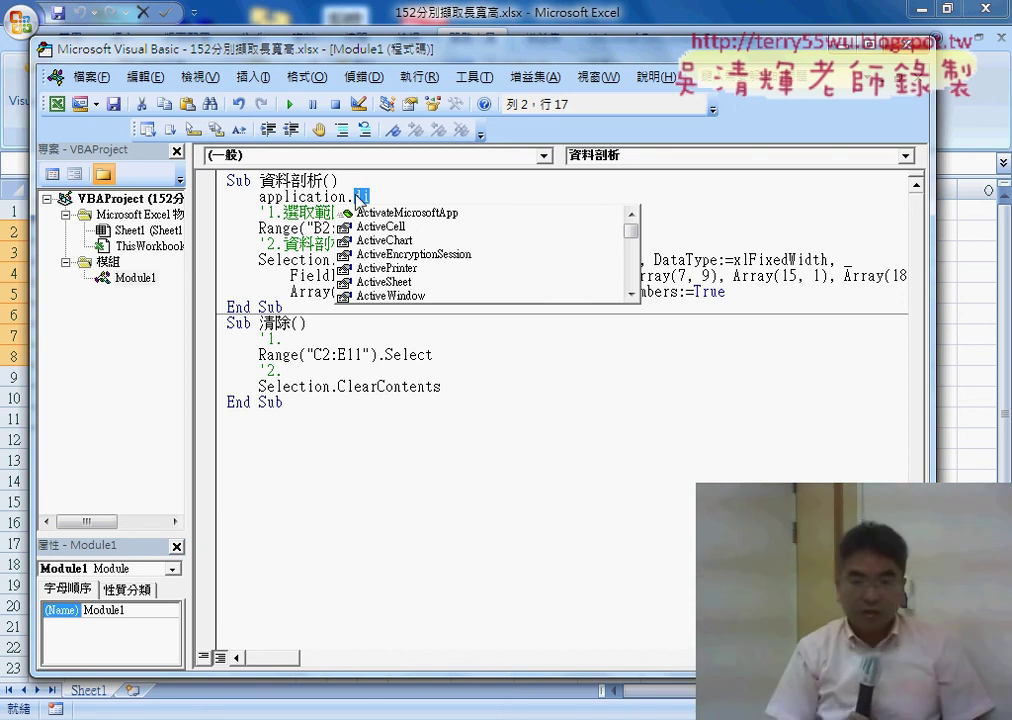
key(BackSpace)
key(BackSpace)
text(.)
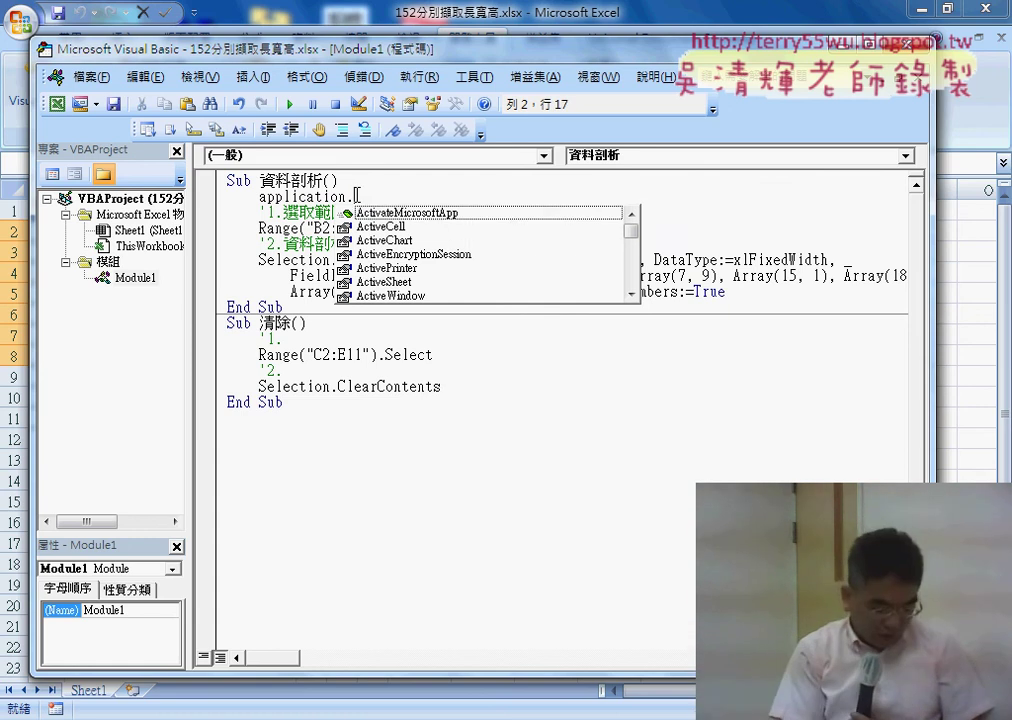
text(di)
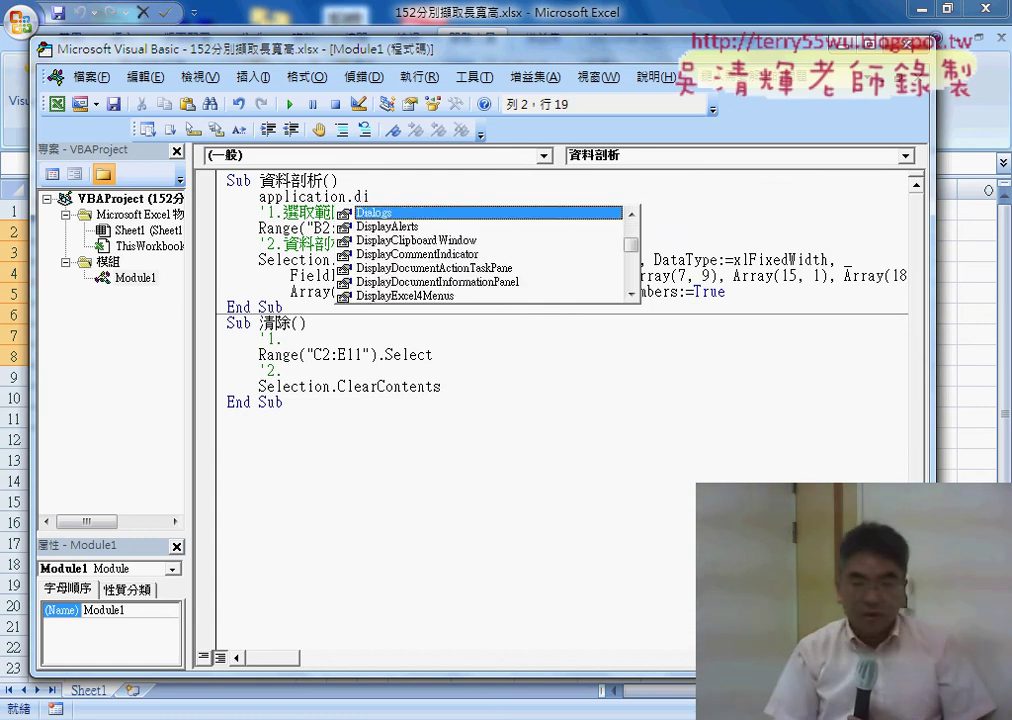
key(Down)
key(space)
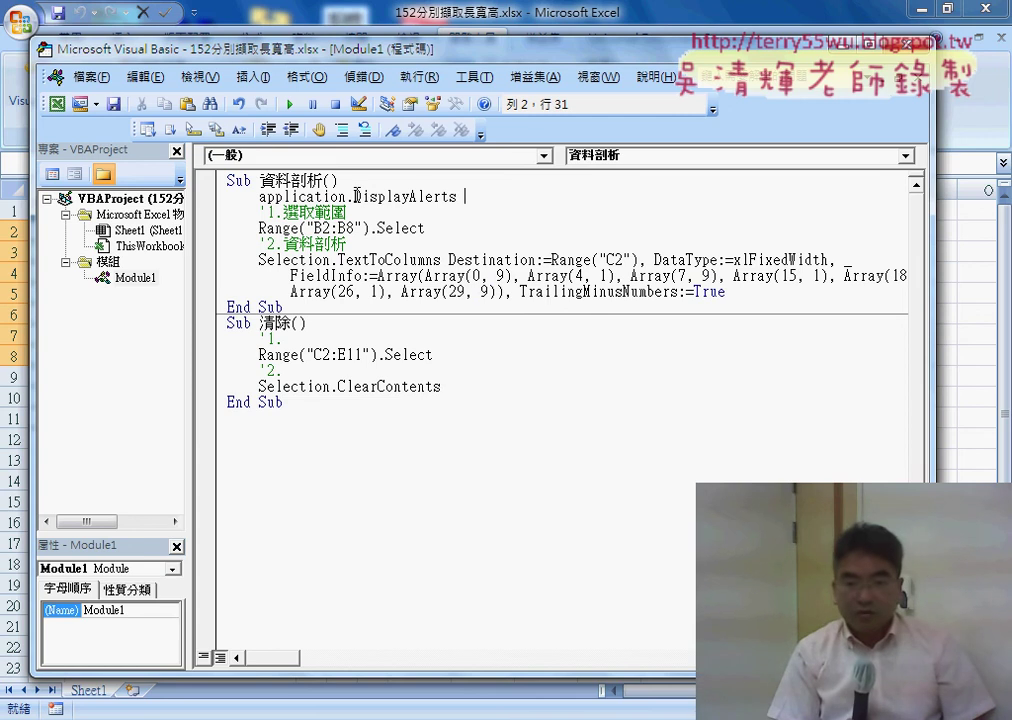
text(=)
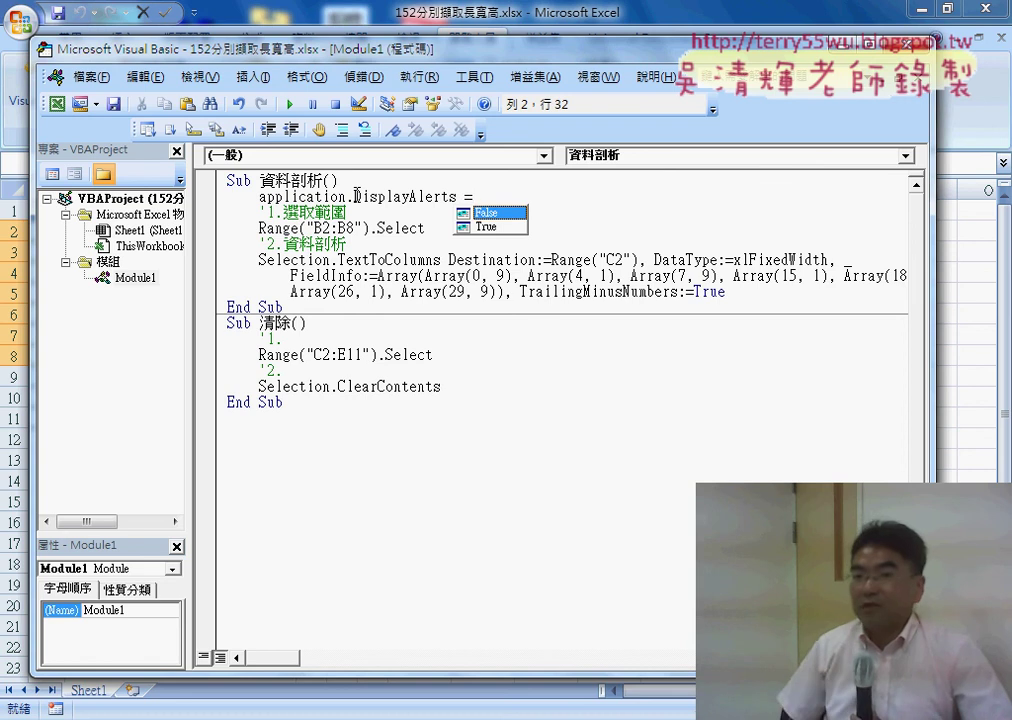
key(space)
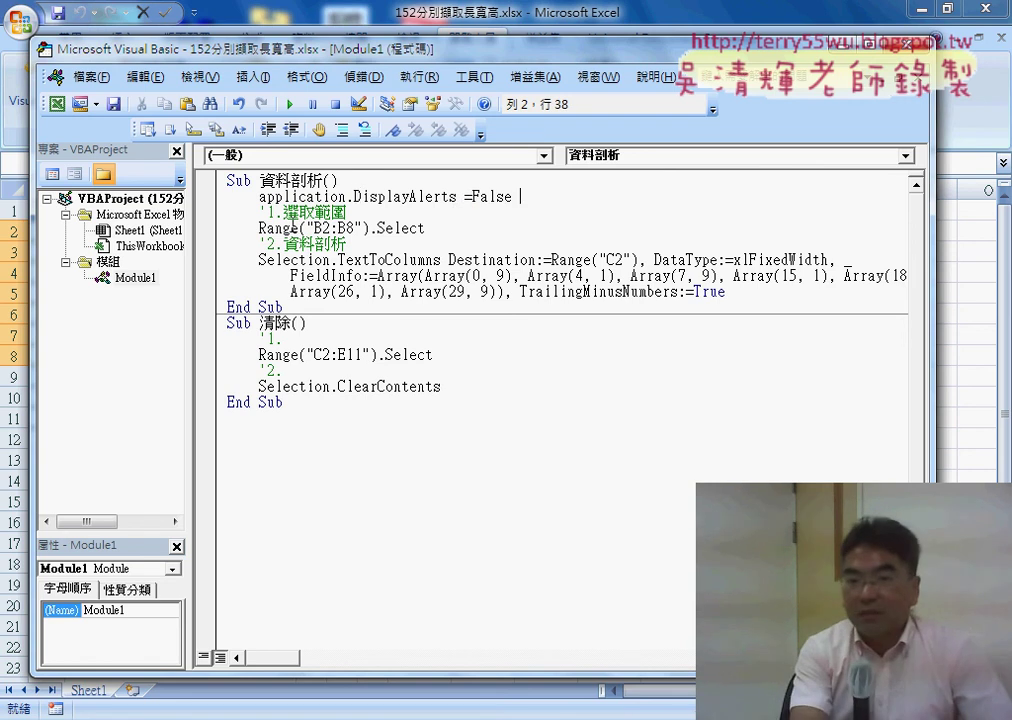
click(264, 228)
drag(259, 196, 505, 200)
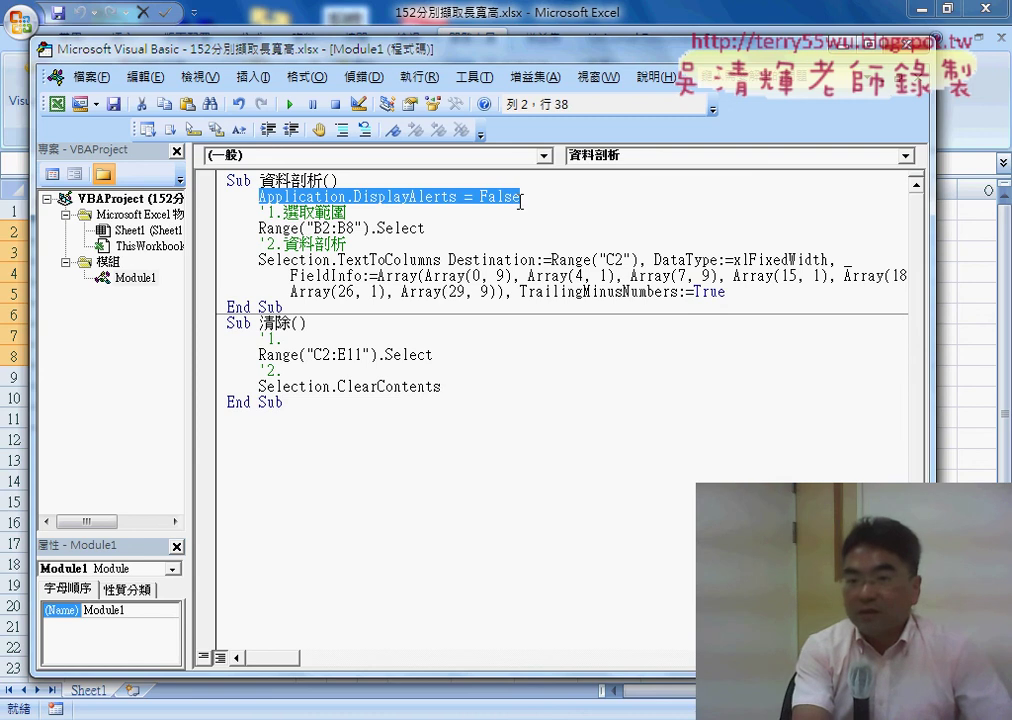
click(744, 288)
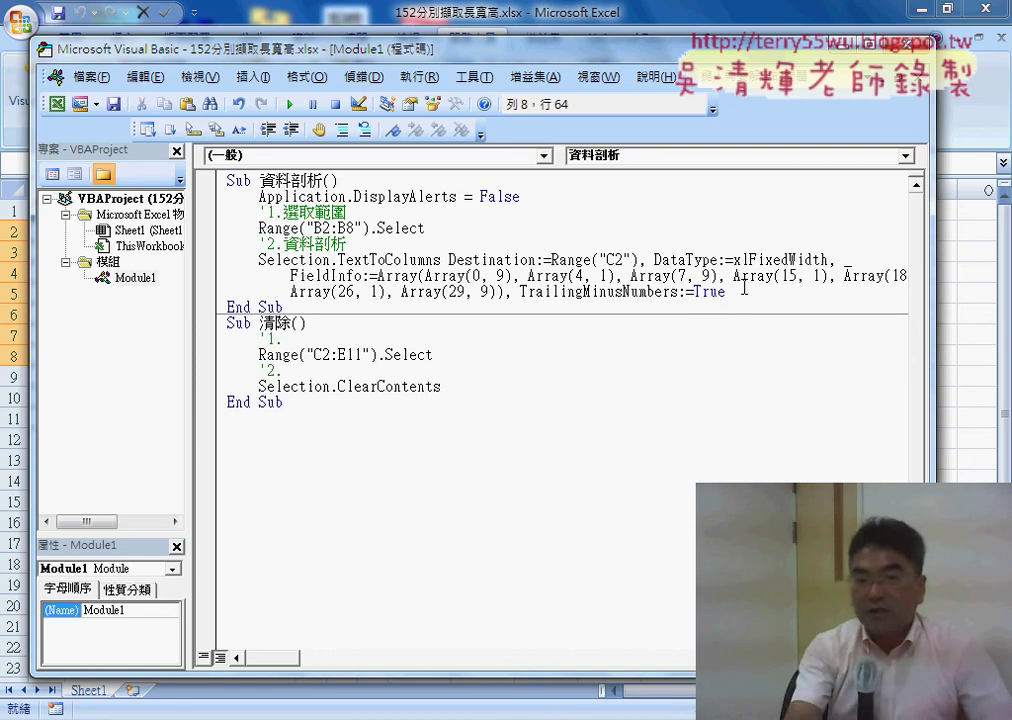
- Add Application.DisplayAlerts = True before End Sub and highlight both alert lines
key(Return)
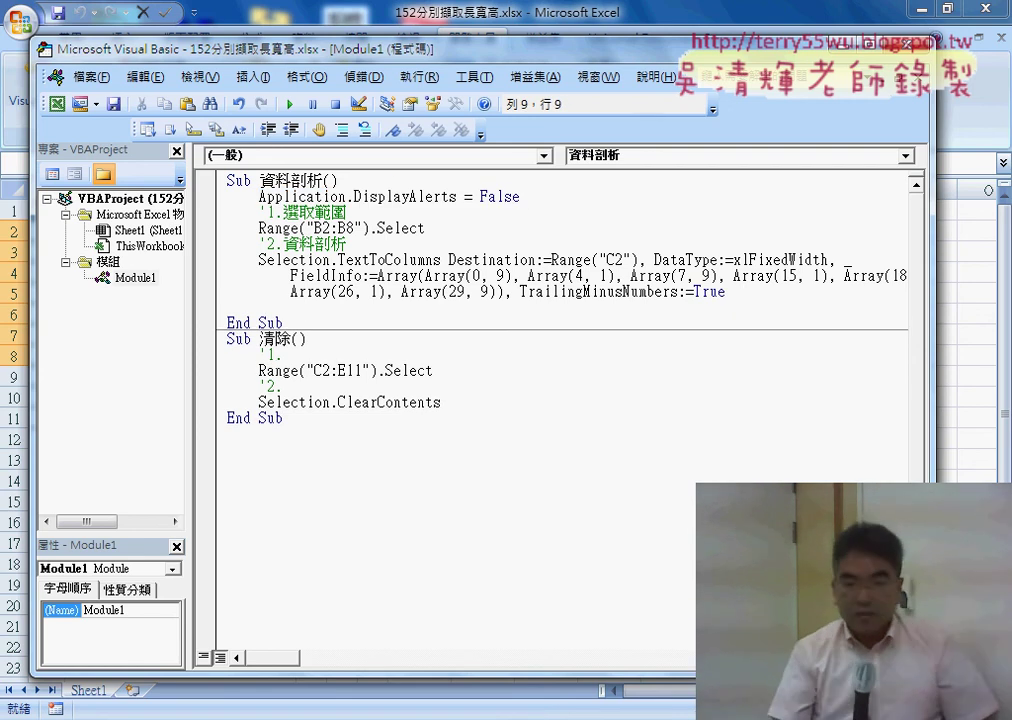
key(BackSpace)
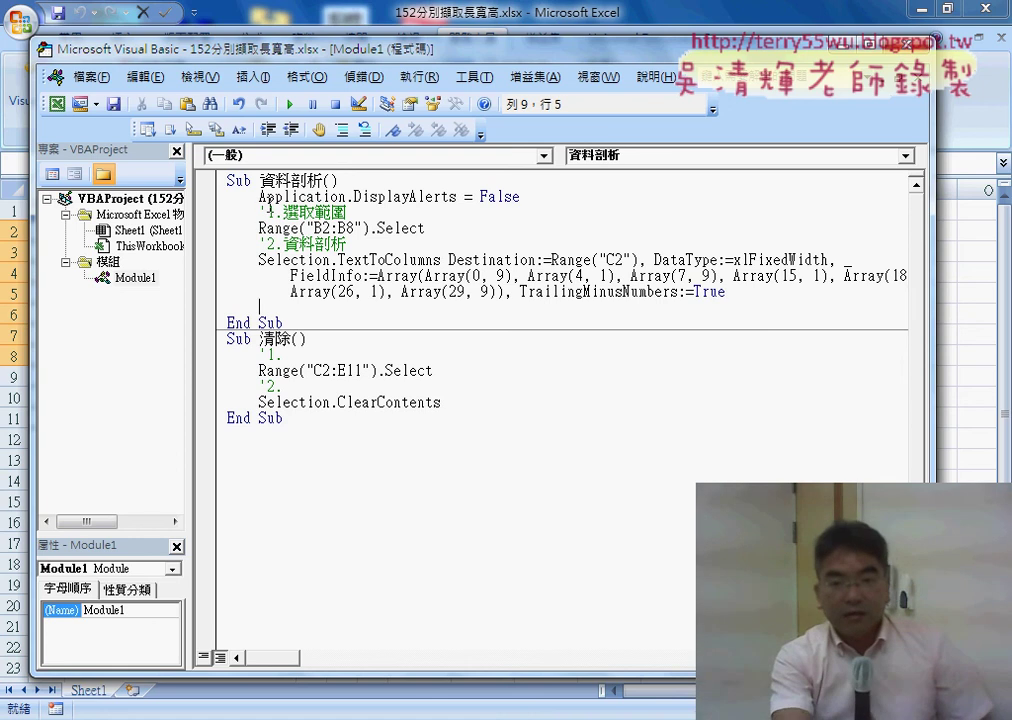
mouse_move(259, 197)
mouse_down()
mouse_move(463, 199)
mouse_move(285, 314)
mouse_up()
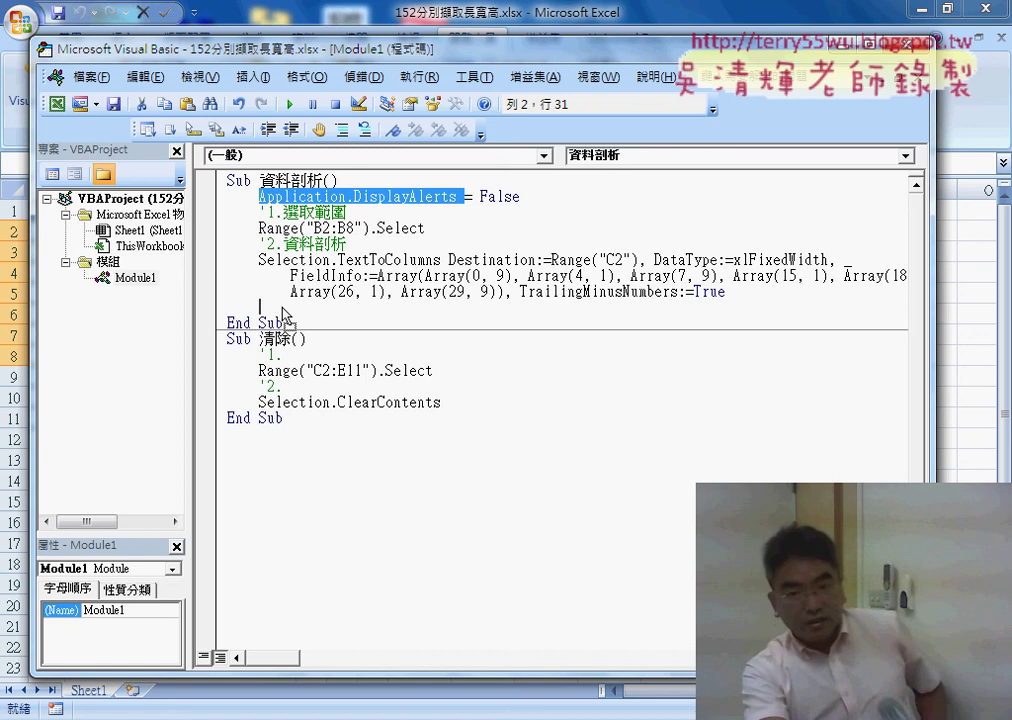
drag(285, 314, 285, 314)
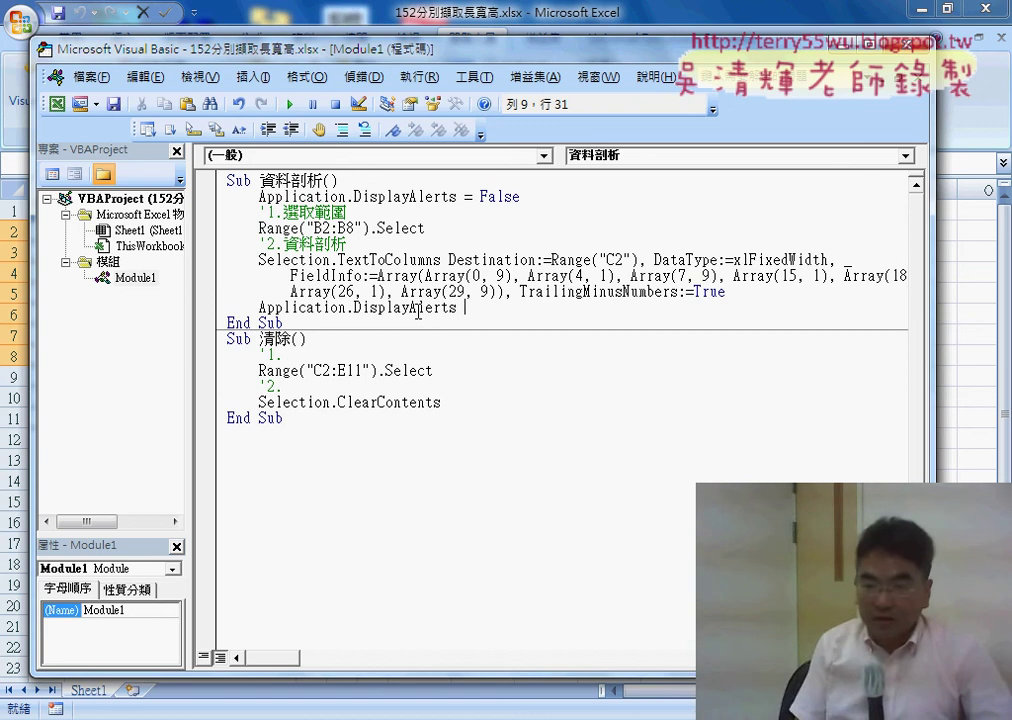
text(=)
key(Down)
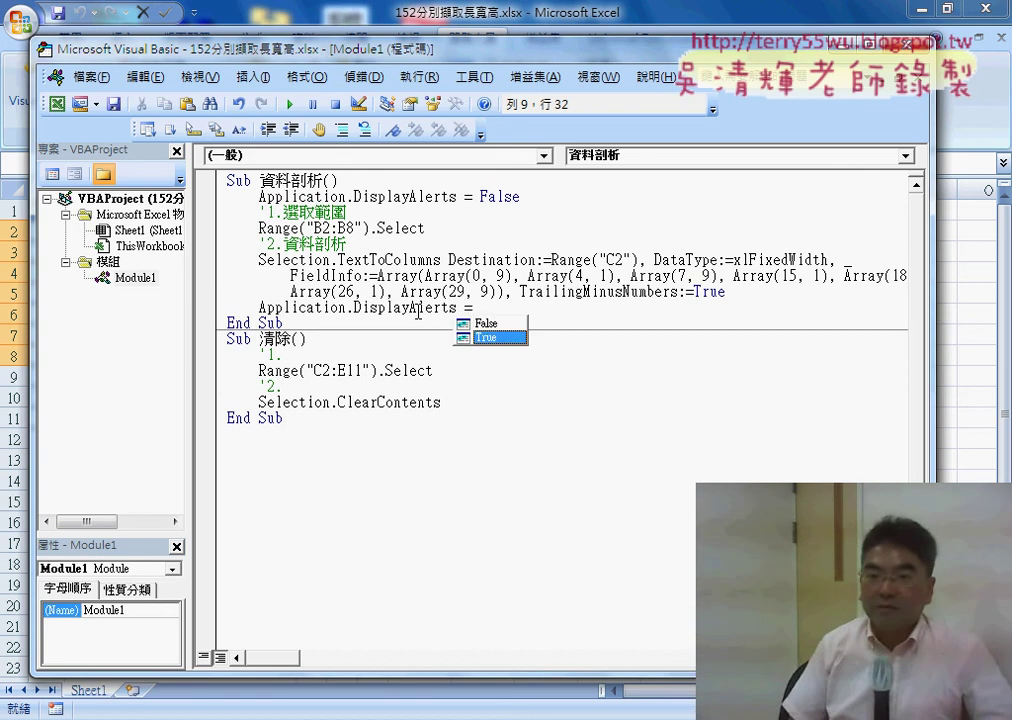
key(space)
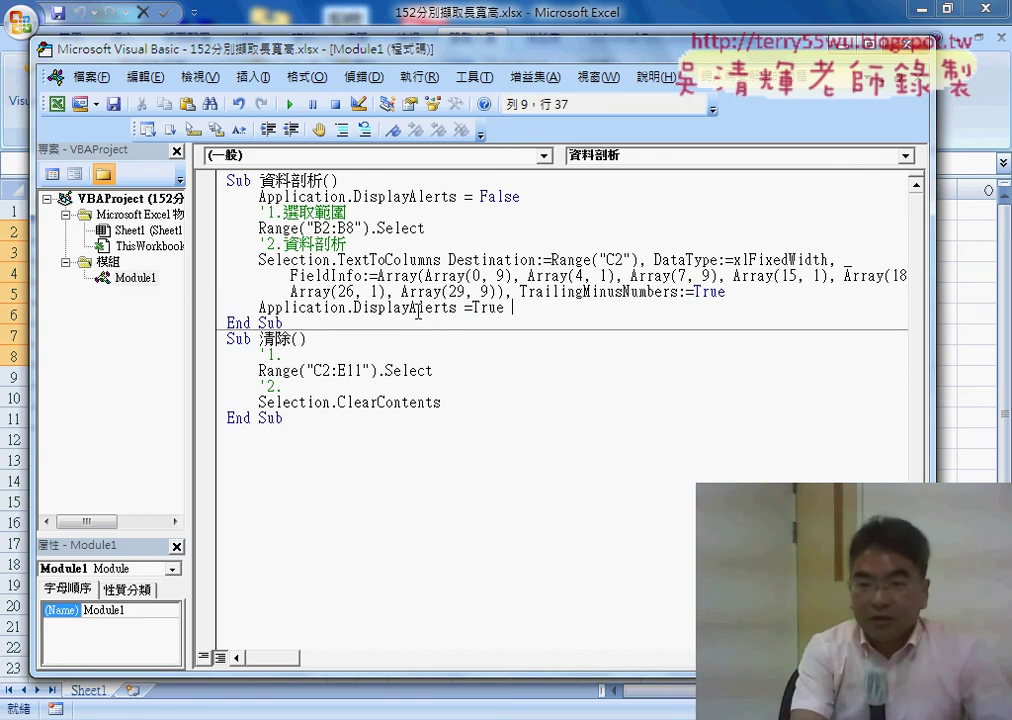
click(433, 421)
drag(519, 197, 264, 197)
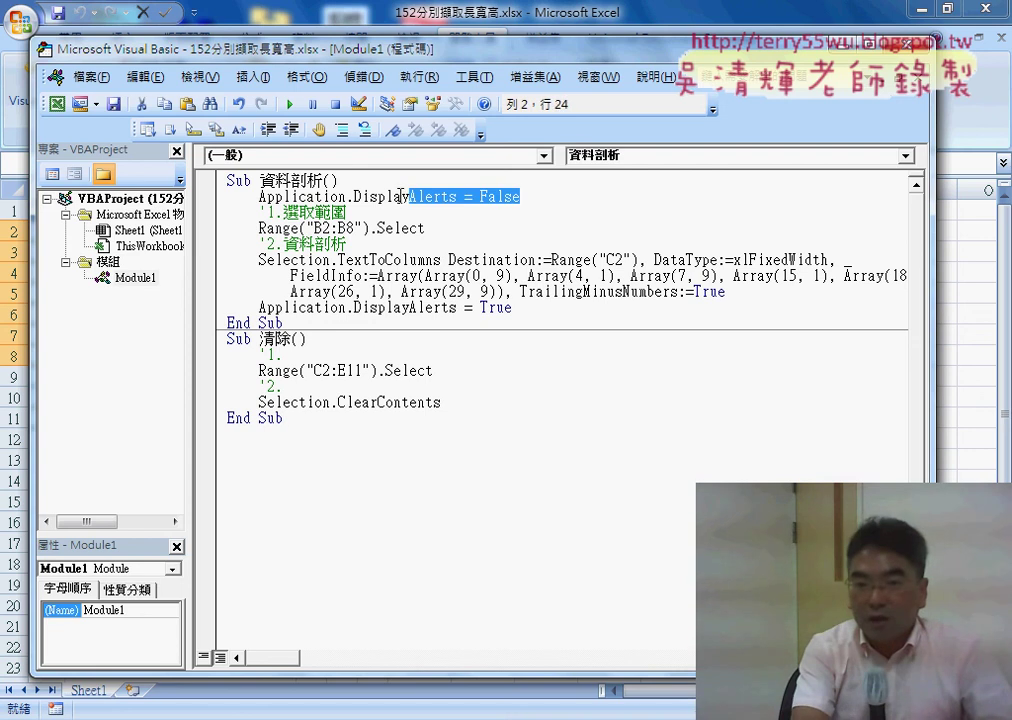
drag(518, 308, 260, 307)
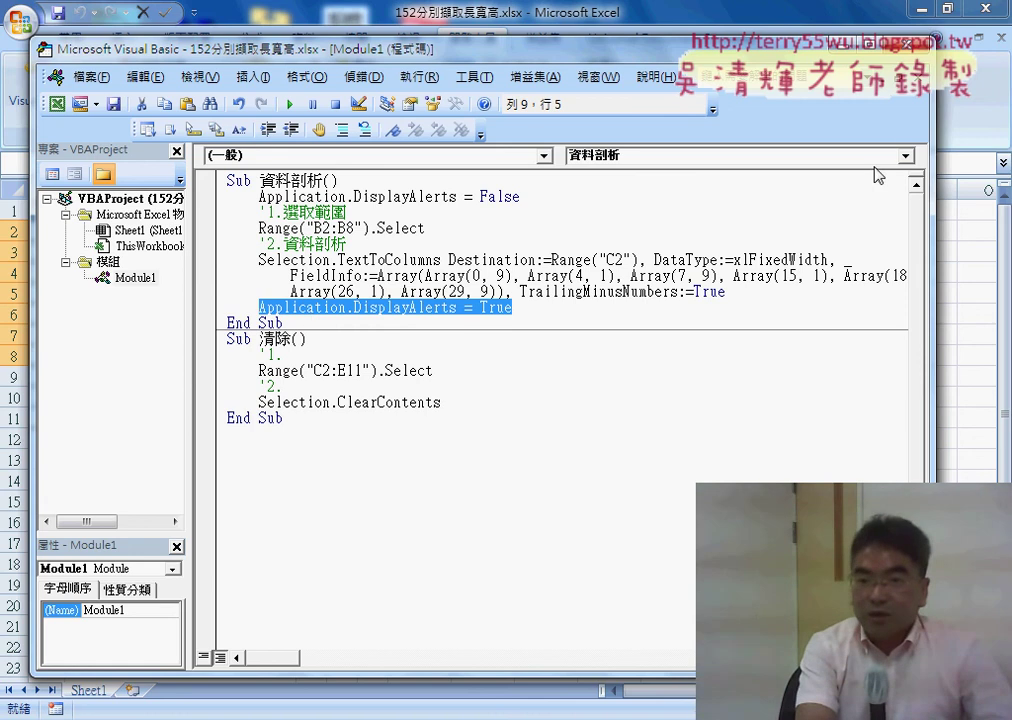
- Test the macros by running 清除 and 資料剖析 twice, then switch to the Google Docs notes
key(alt+F11)
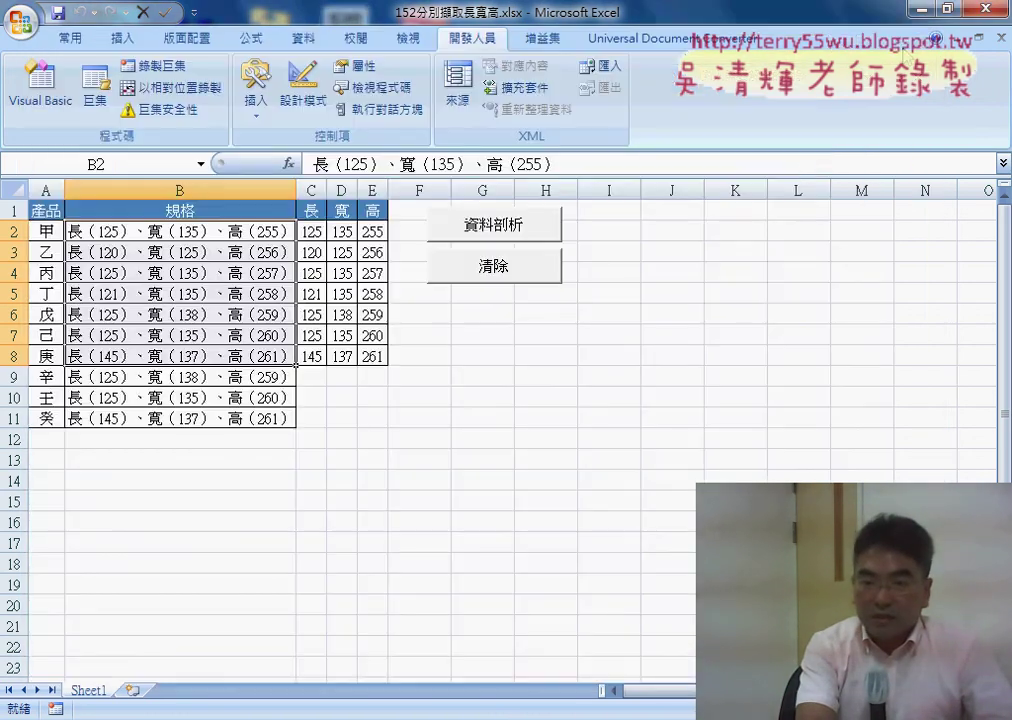
click(723, 289)
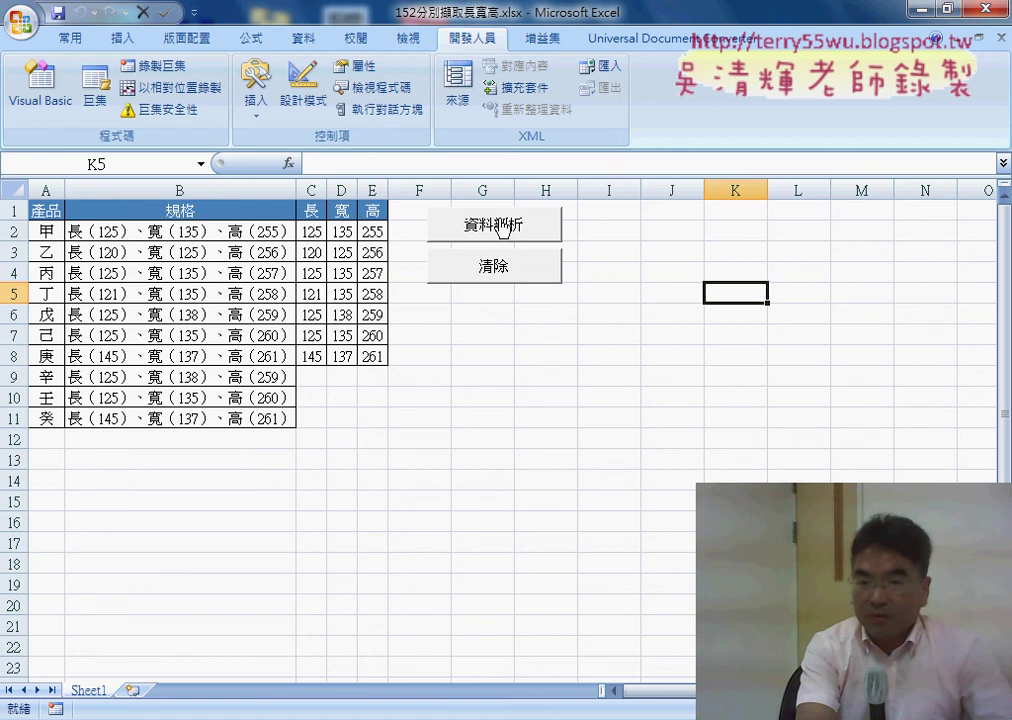
click(500, 266)
click(520, 229)
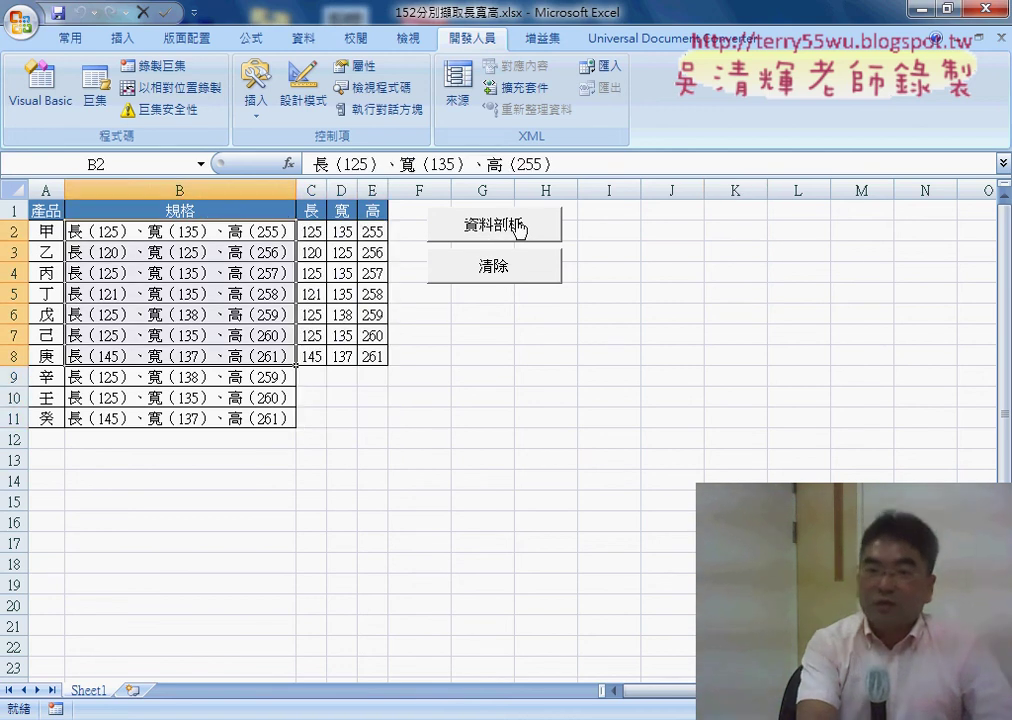
click(518, 265)
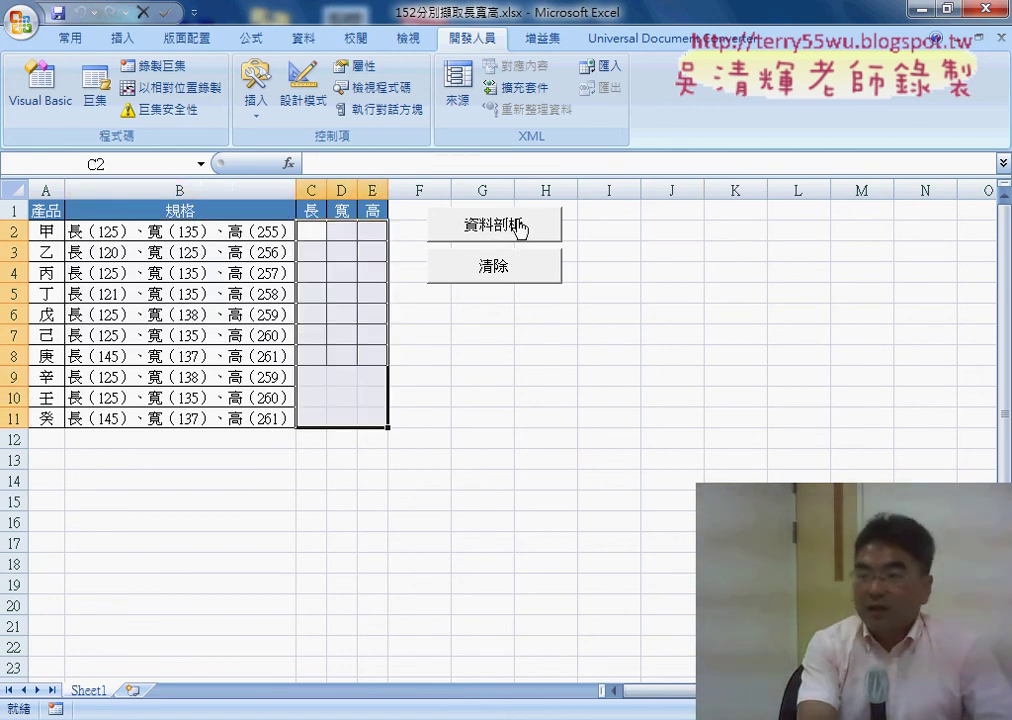
click(518, 229)
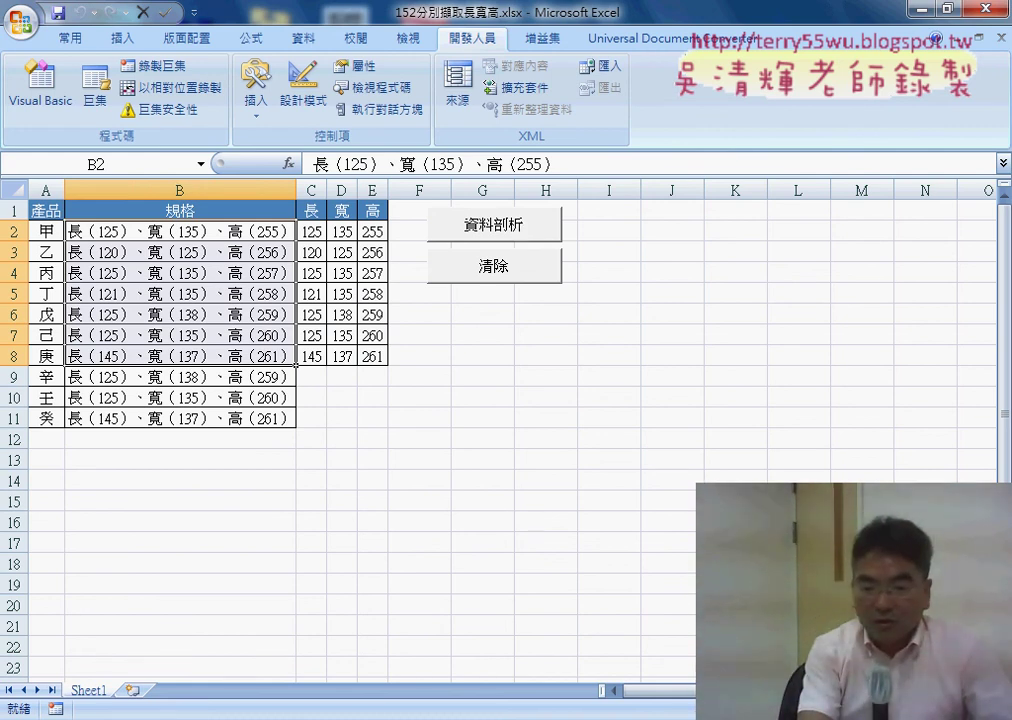
click(463, 639)
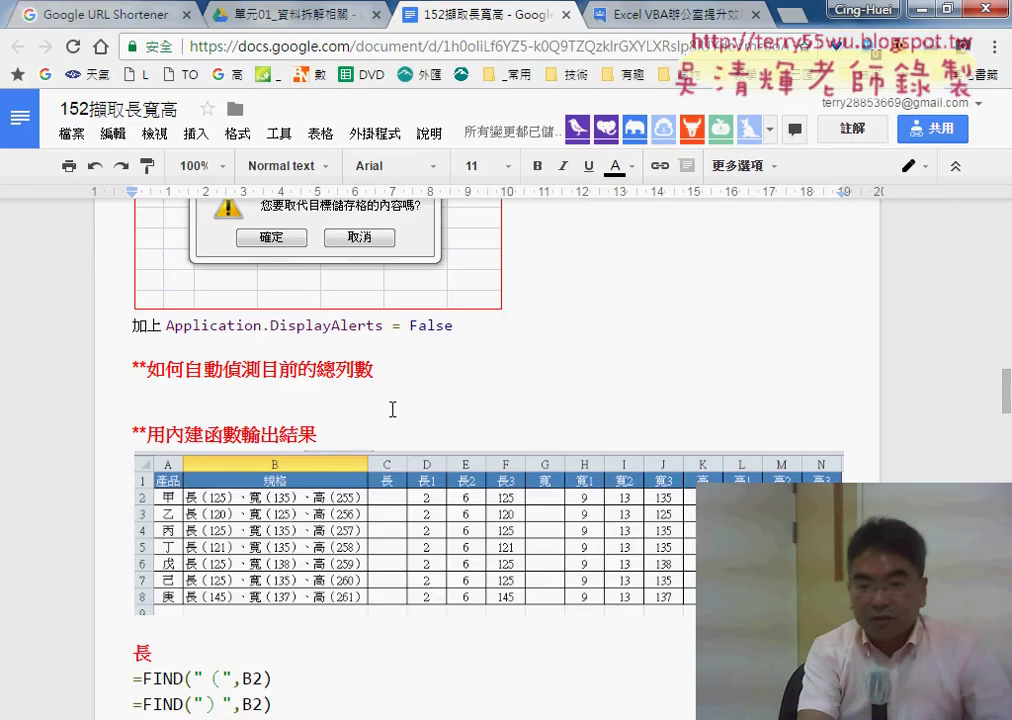
- Highlight the Application.DisplayAlerts = False note and message-box heading, then go to the Drive folder
scroll(392, 409, up, 2)
click(338, 427)
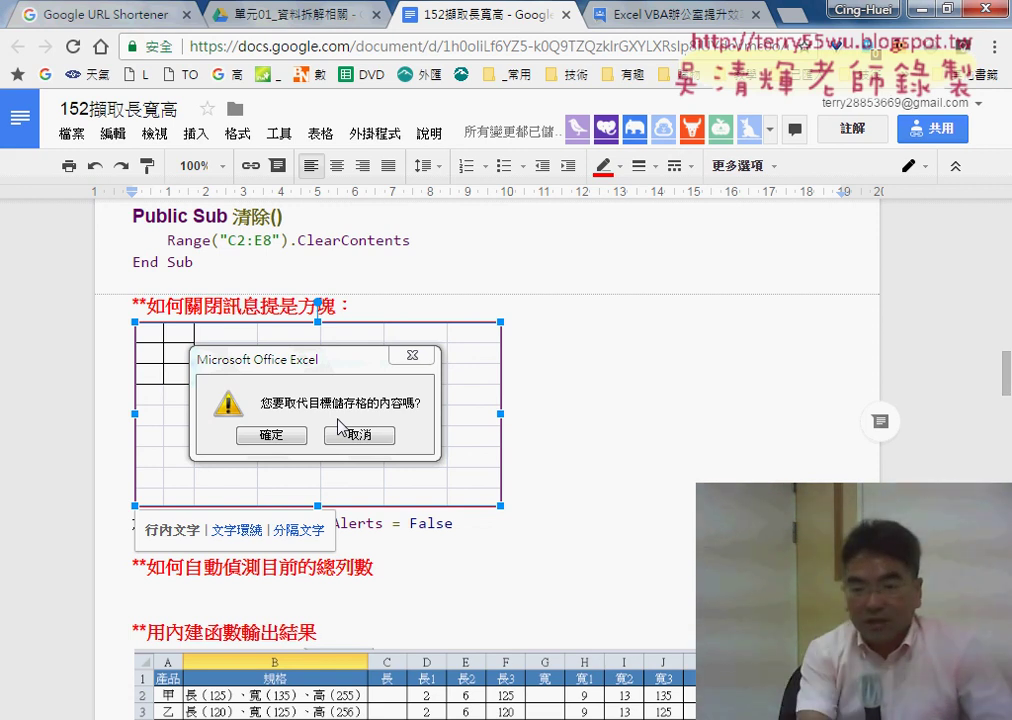
click(497, 535)
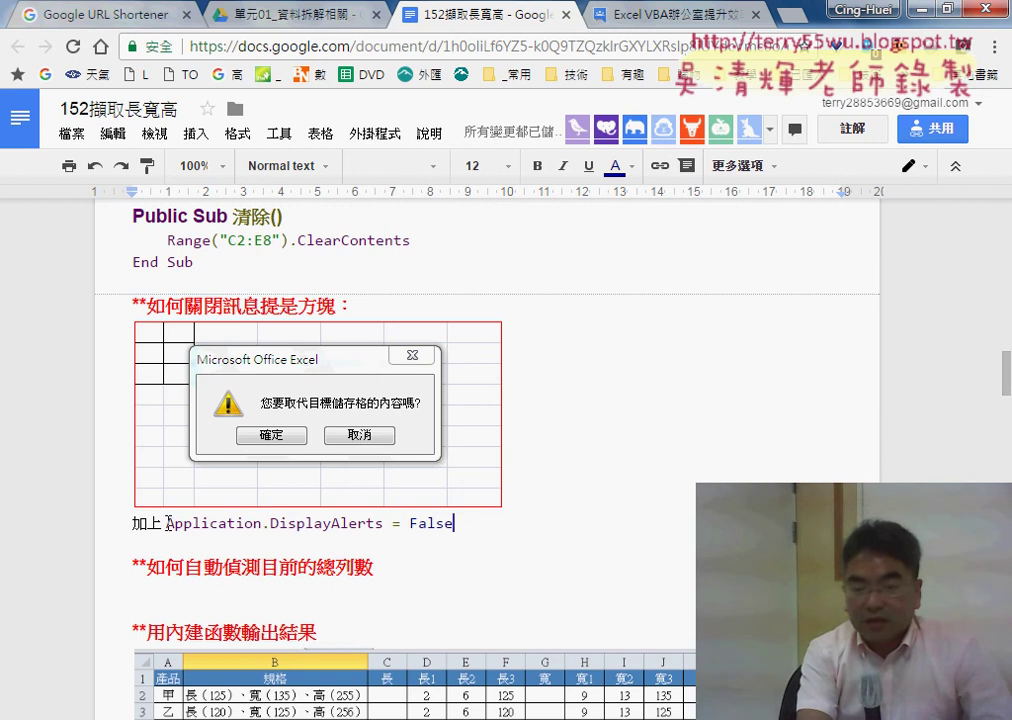
drag(168, 522, 463, 522)
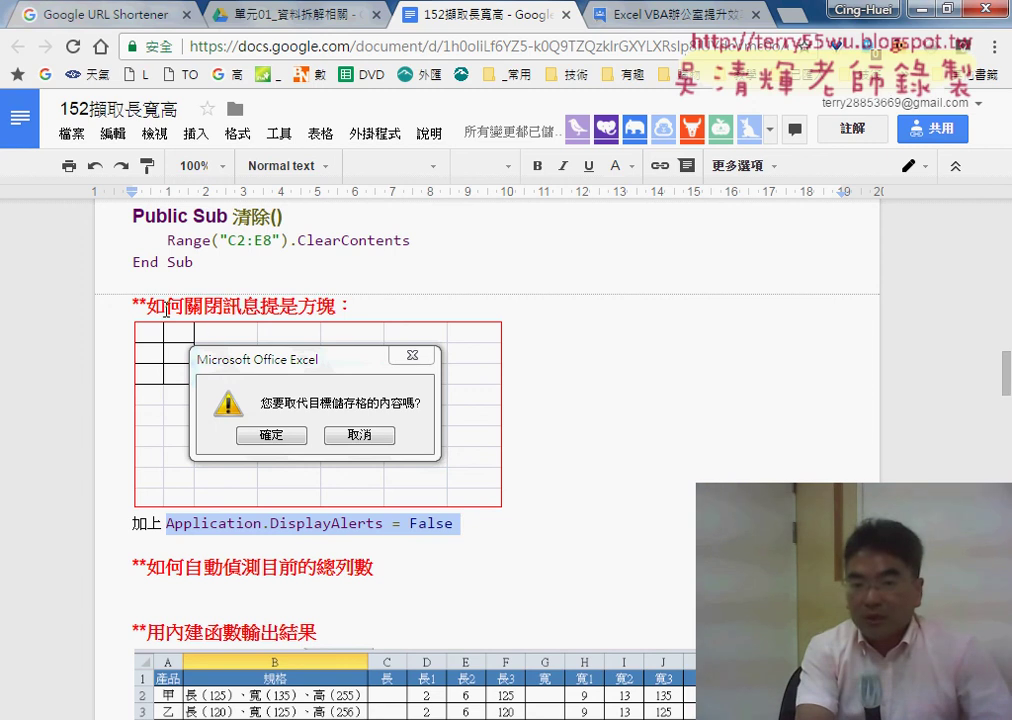
drag(148, 306, 338, 306)
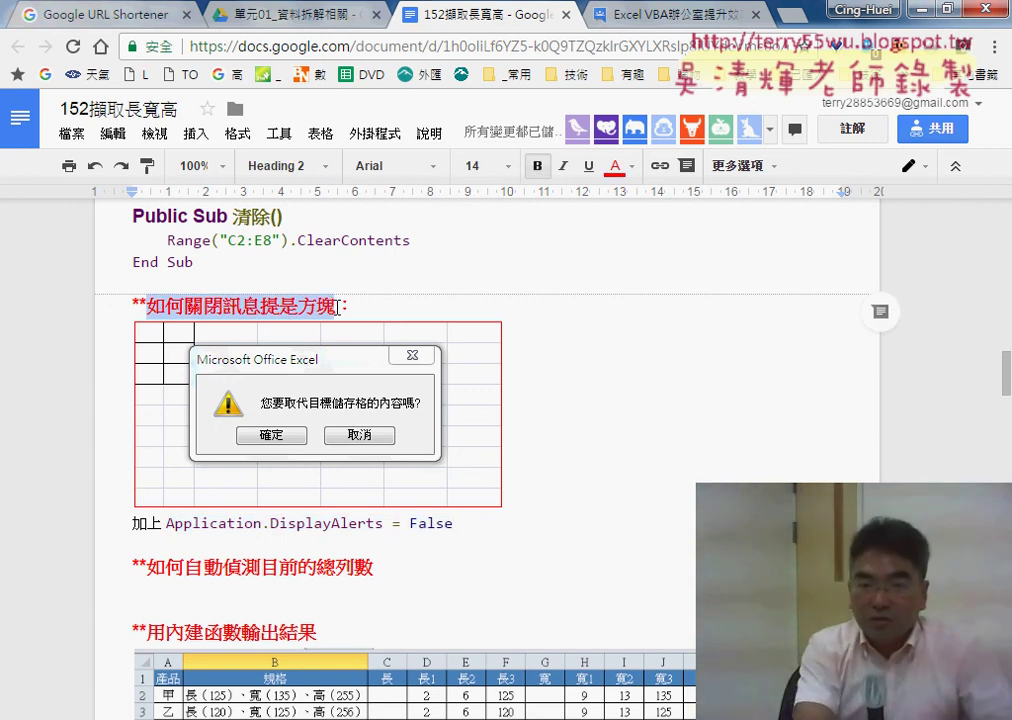
click(297, 20)
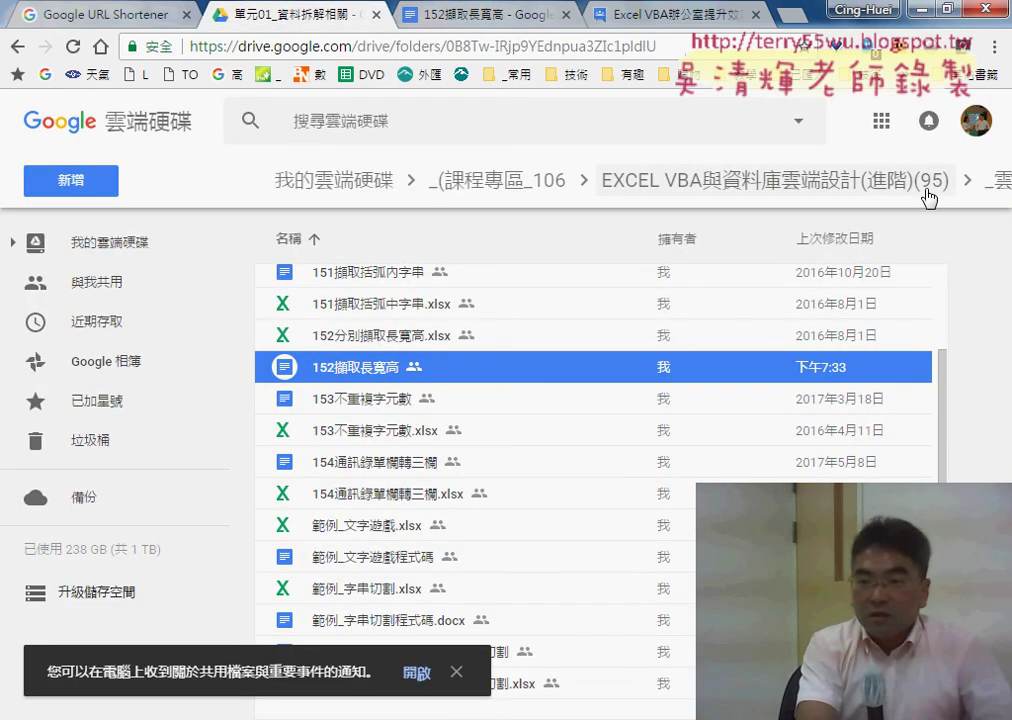
- In Google Drive, open the 152擷取長寬高 notes document from the 單元01_資料拆解相關 folder
click(983, 190)
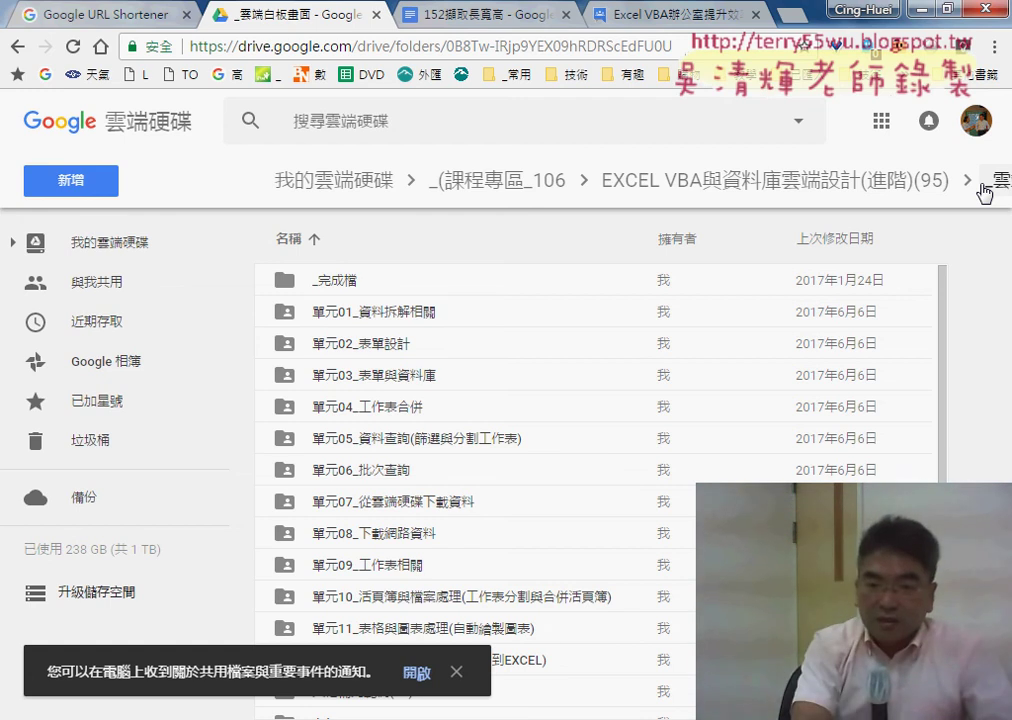
double_click(418, 312)
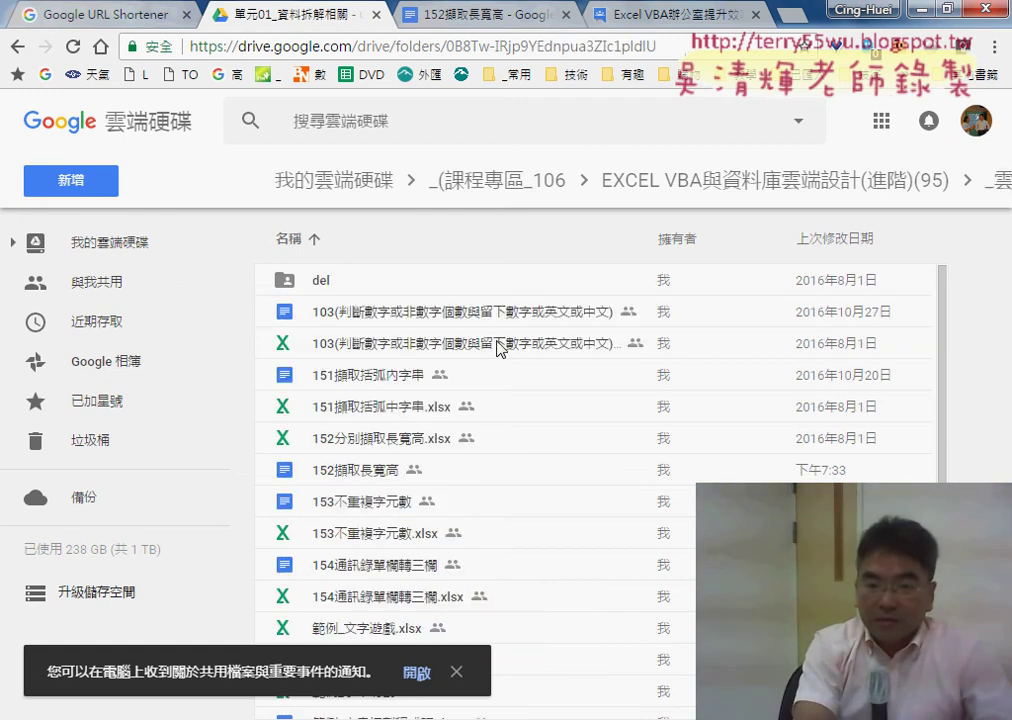
scroll(393, 402, down, 1)
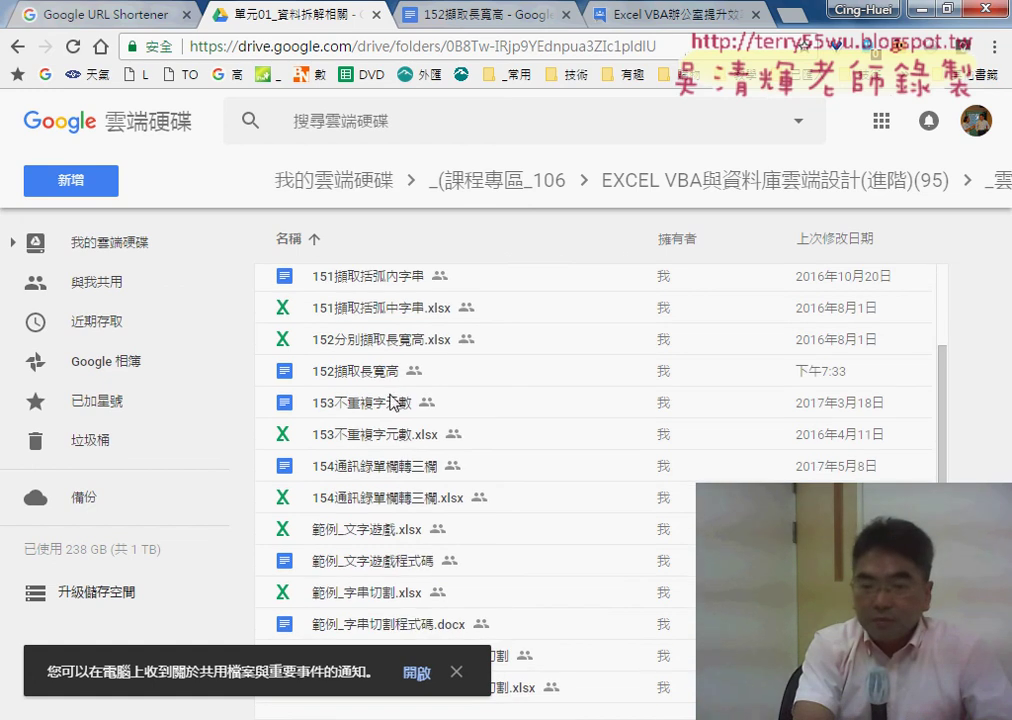
click(335, 368)
click(402, 342)
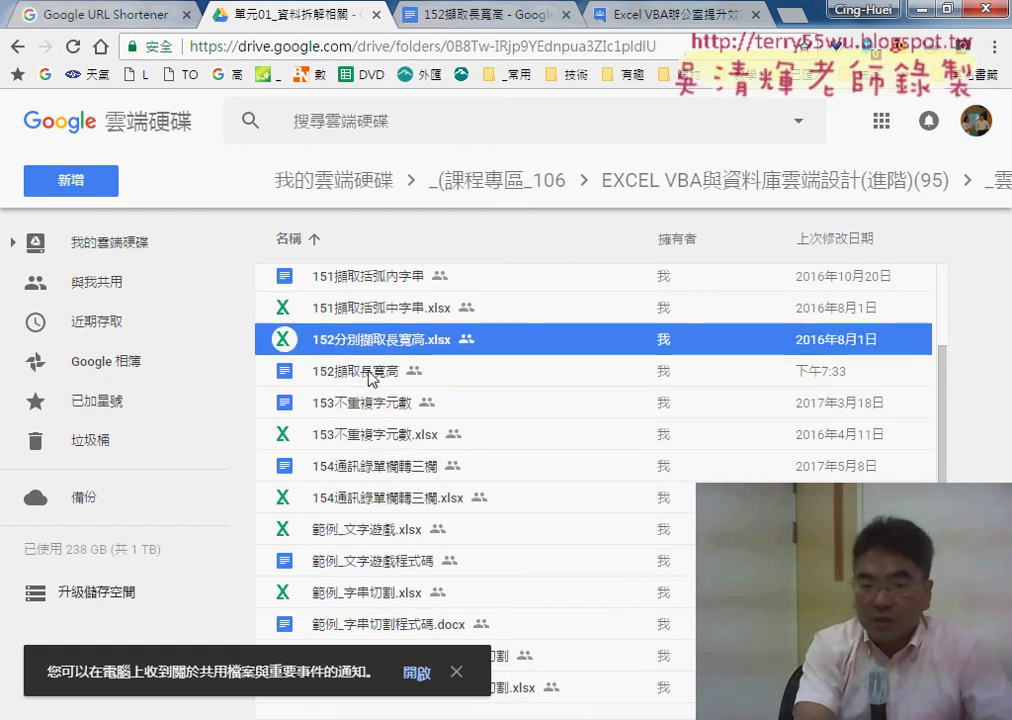
click(374, 373)
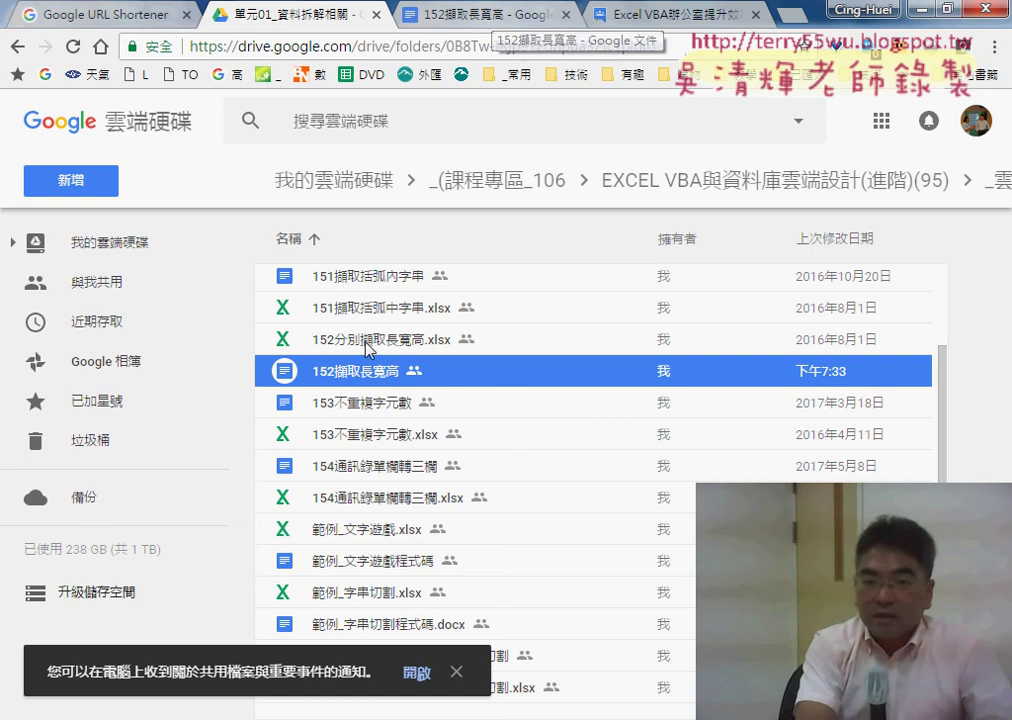
double_click(362, 375)
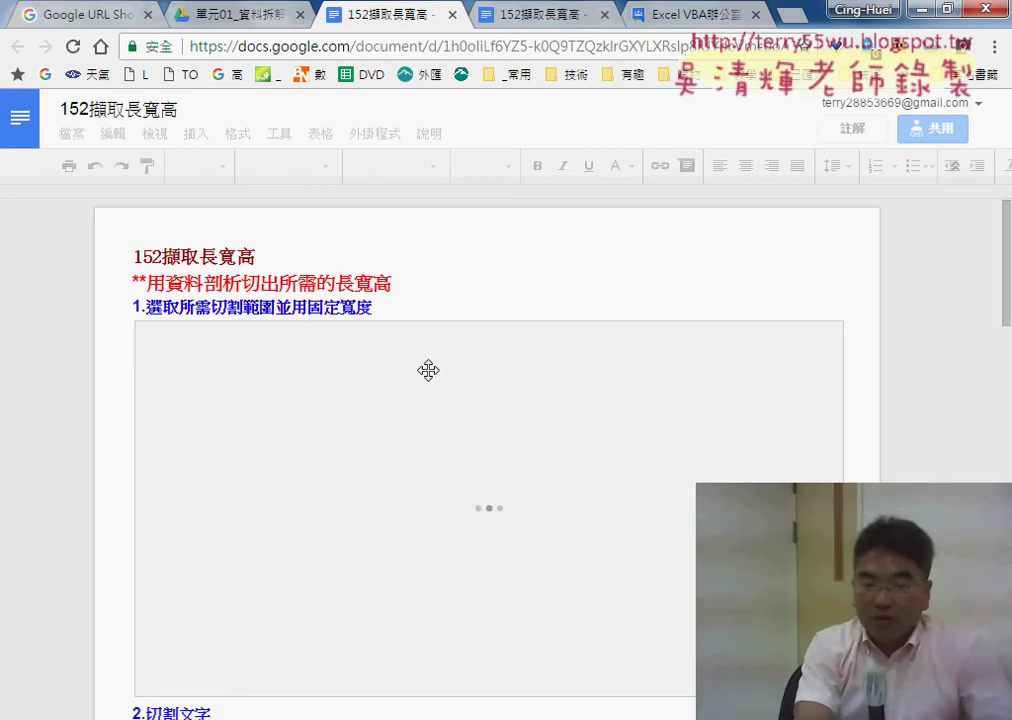
- Review the Application.DisplayAlerts = False section of the notes, then return to the 152分別擷取長寬高.xlsx workbook
scroll(428, 371, down, 3)
scroll(428, 375, down, 4)
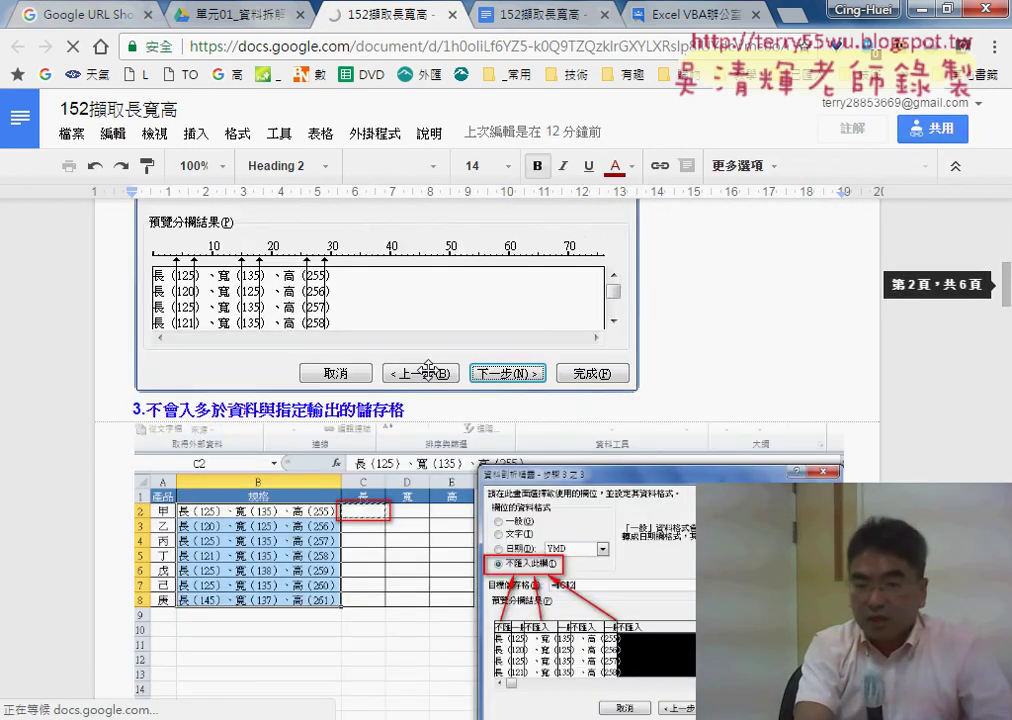
scroll(375, 478, down, 2)
scroll(376, 472, down, 1)
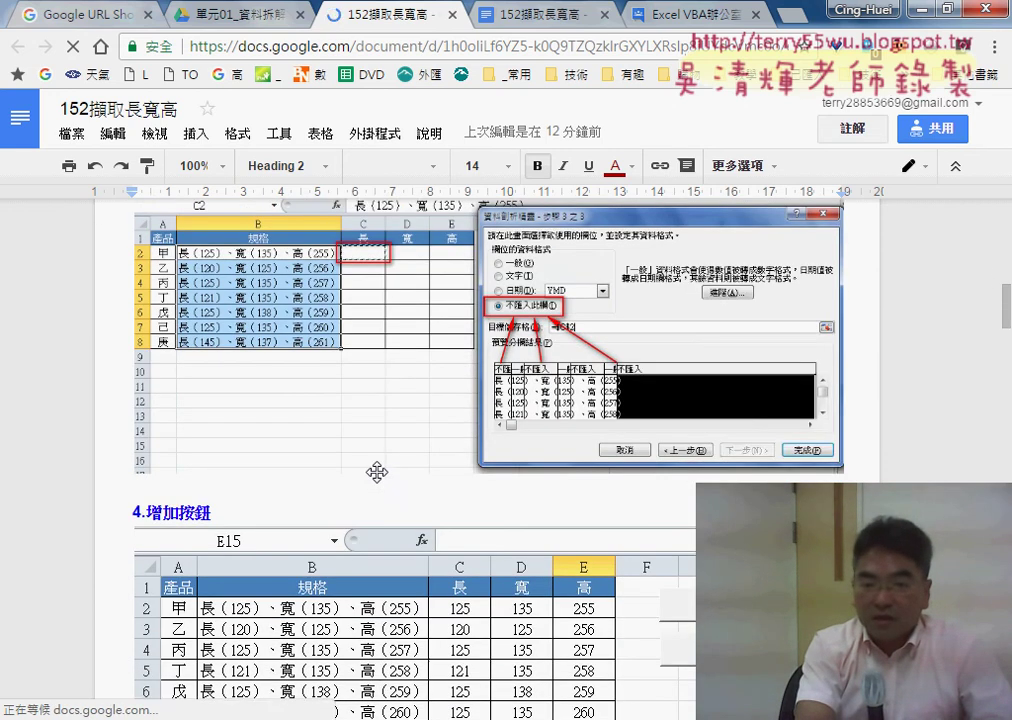
scroll(376, 472, down, 2)
scroll(502, 346, down, 3)
scroll(468, 450, down, 1)
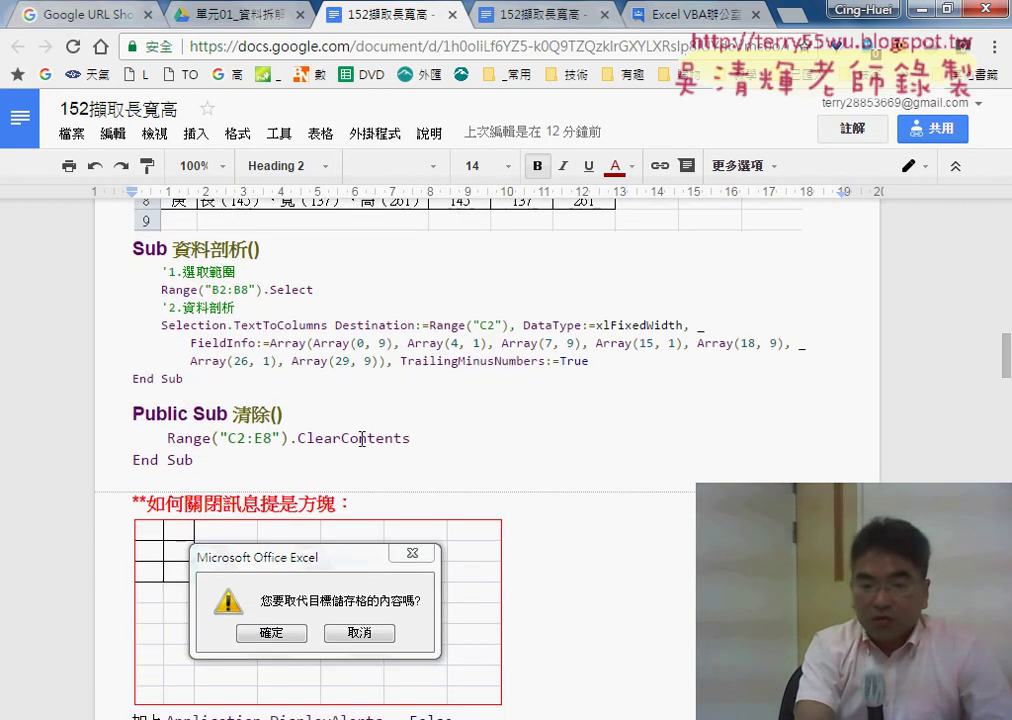
scroll(283, 461, down, 1)
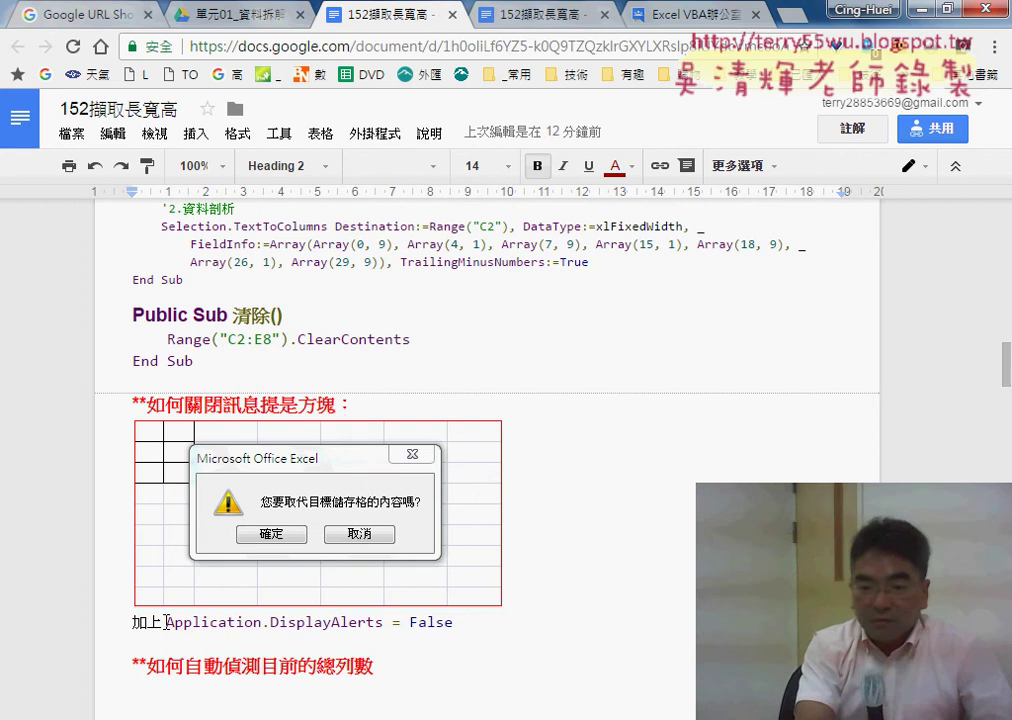
drag(165, 622, 468, 622)
scroll(567, 619, down, 1)
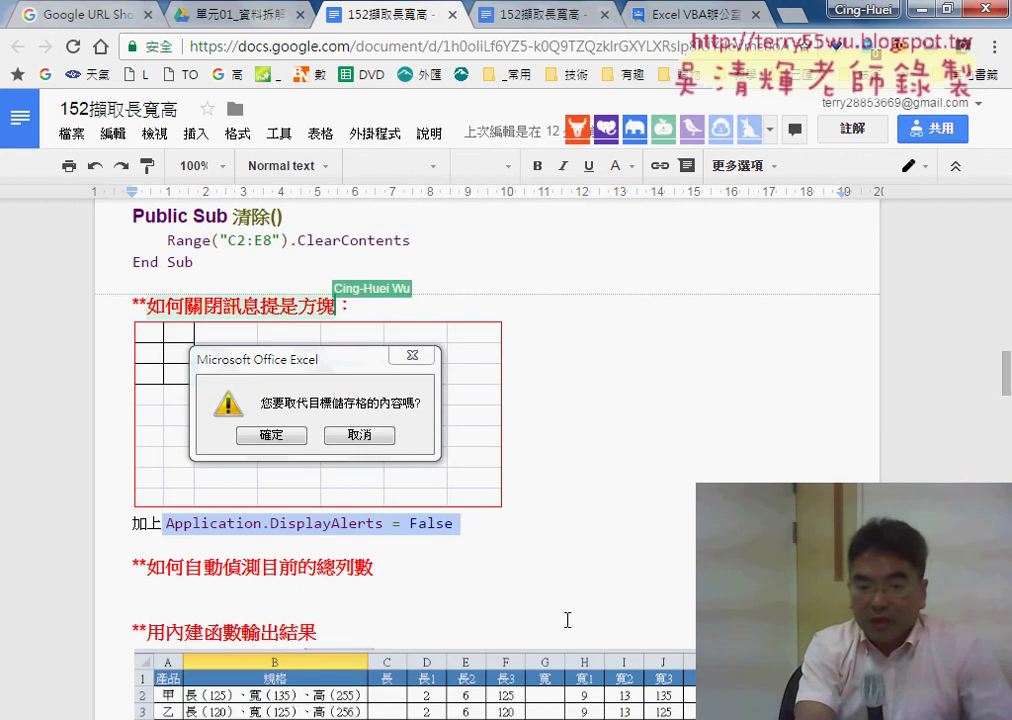
scroll(567, 619, down, 1)
click(184, 489)
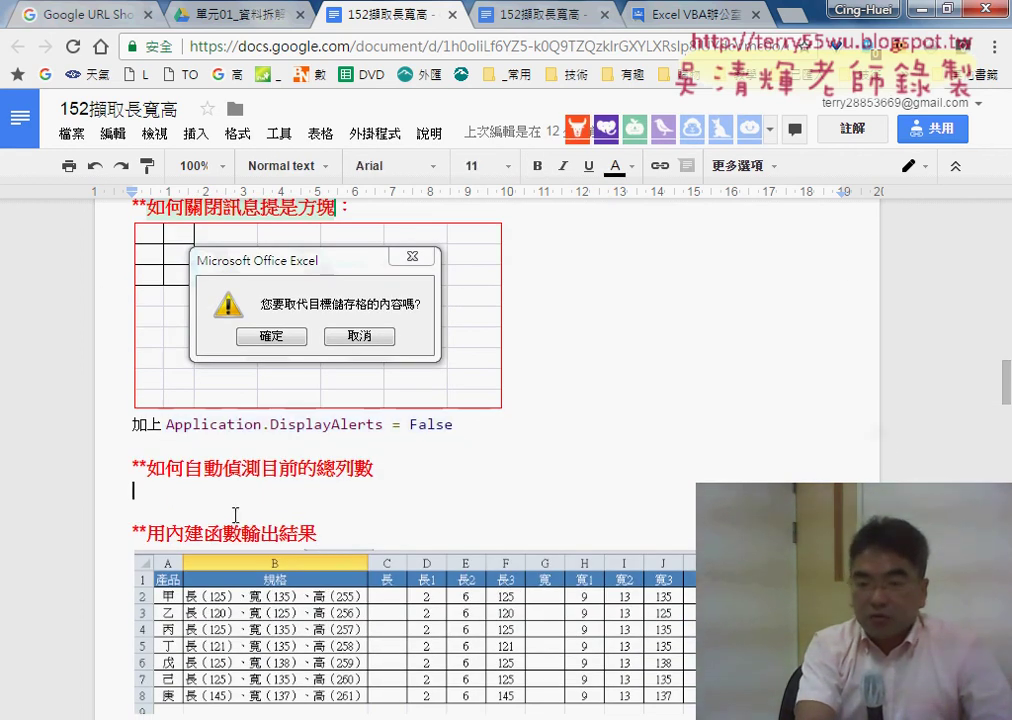
key(alt+Tab)
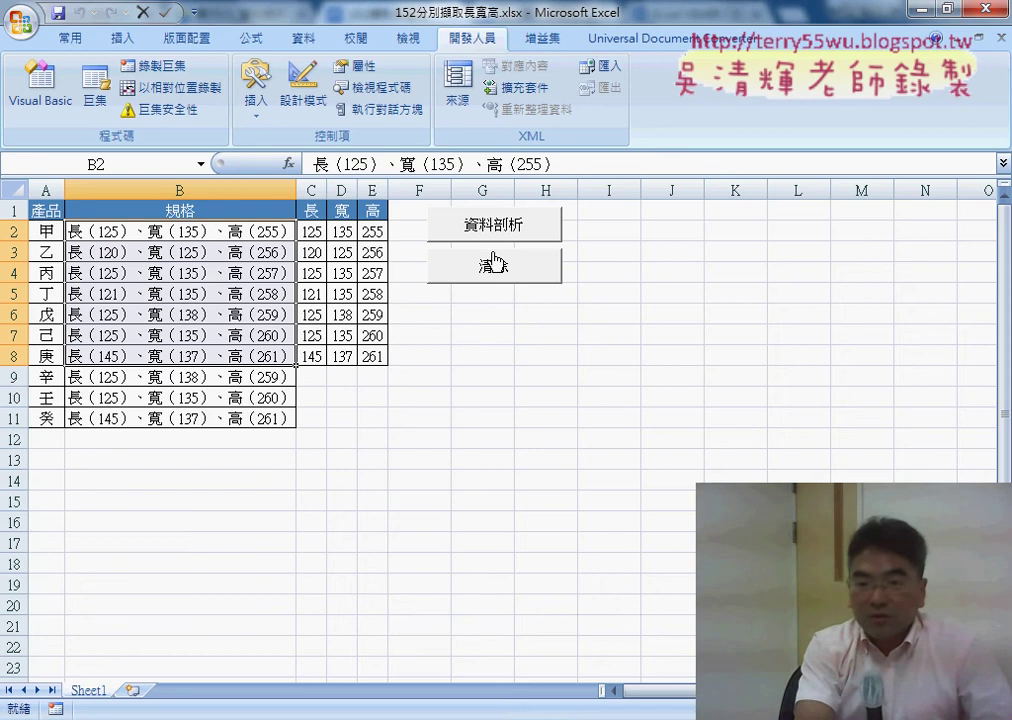
- Run the 清除 and 資料剖析 macros, then check the extracted values in C2:E8 and rows 9–14
click(493, 262)
click(510, 230)
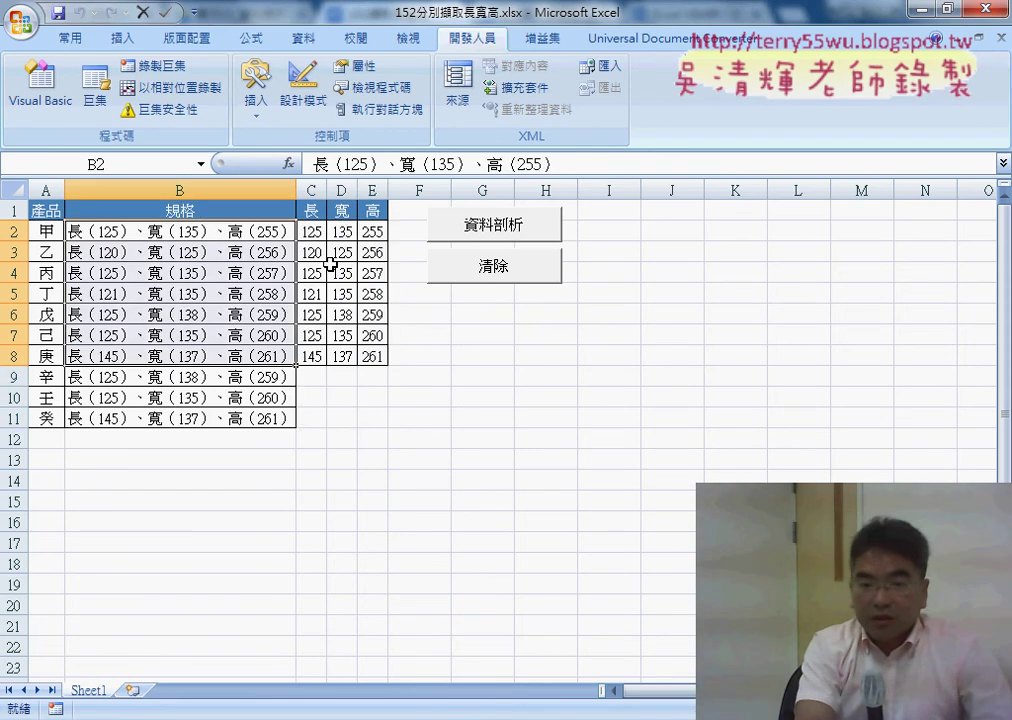
drag(312, 231, 372, 356)
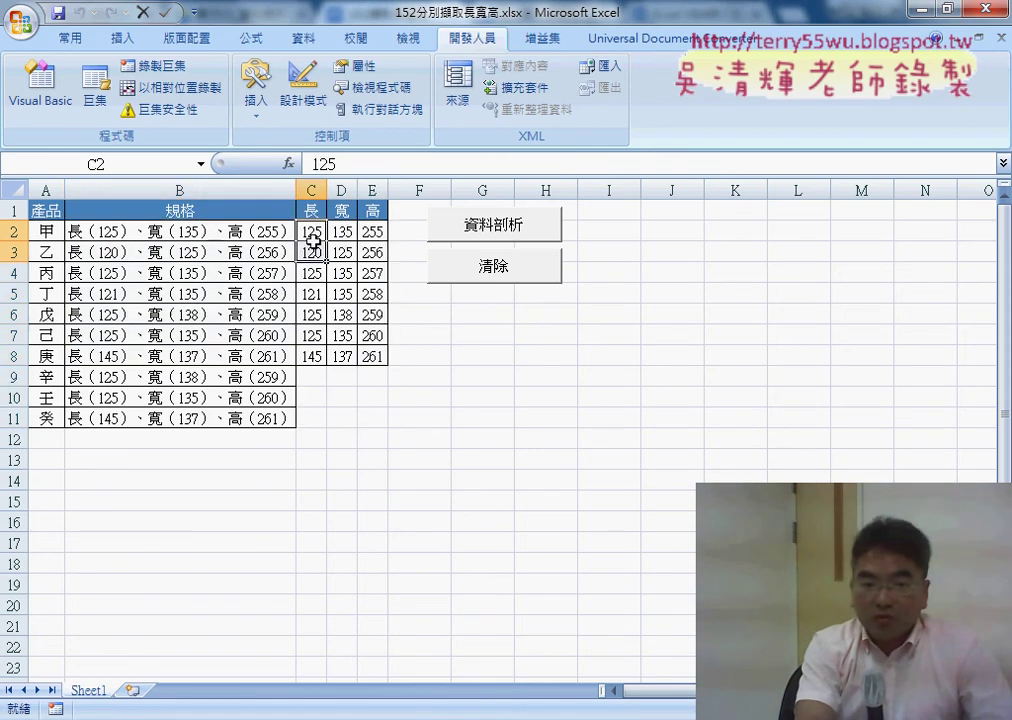
click(49, 381)
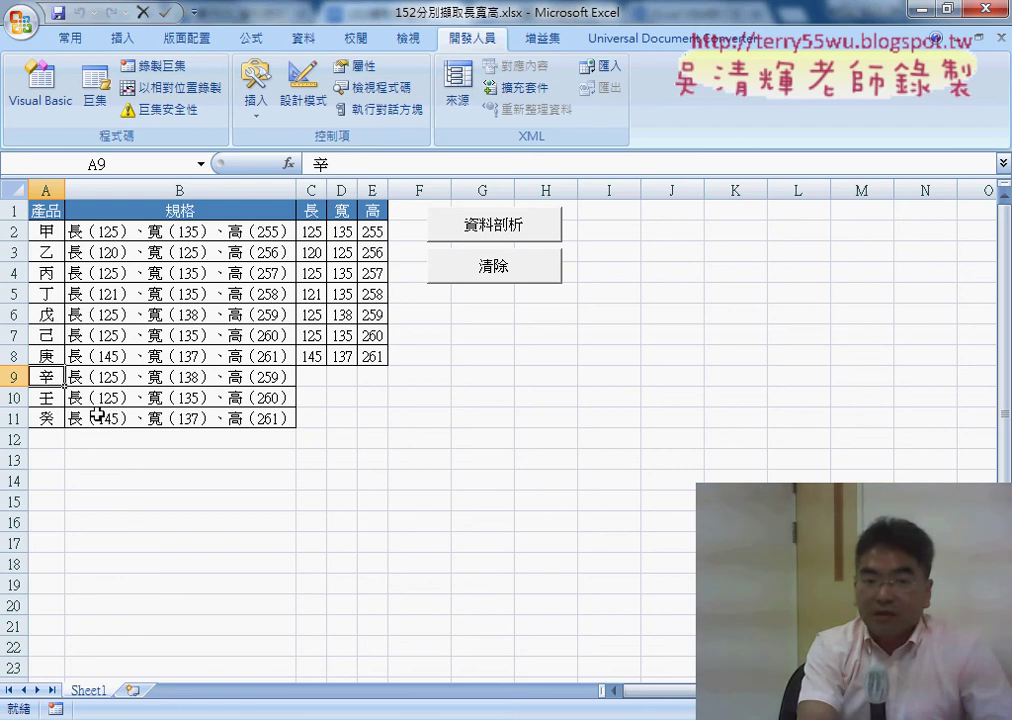
click(43, 419)
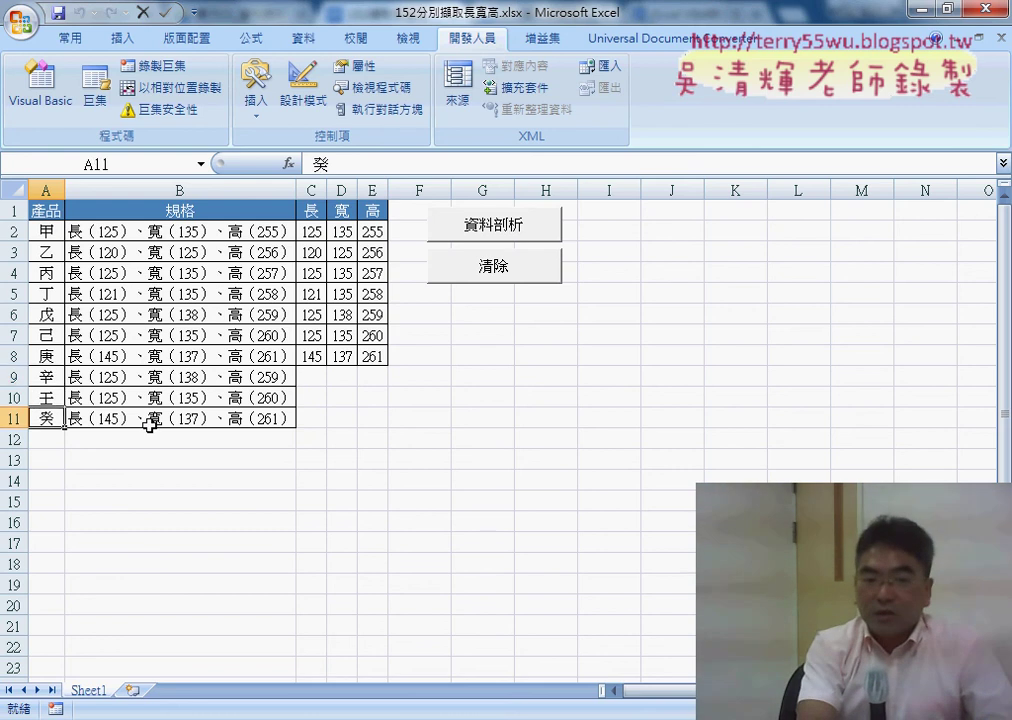
drag(47, 440, 267, 480)
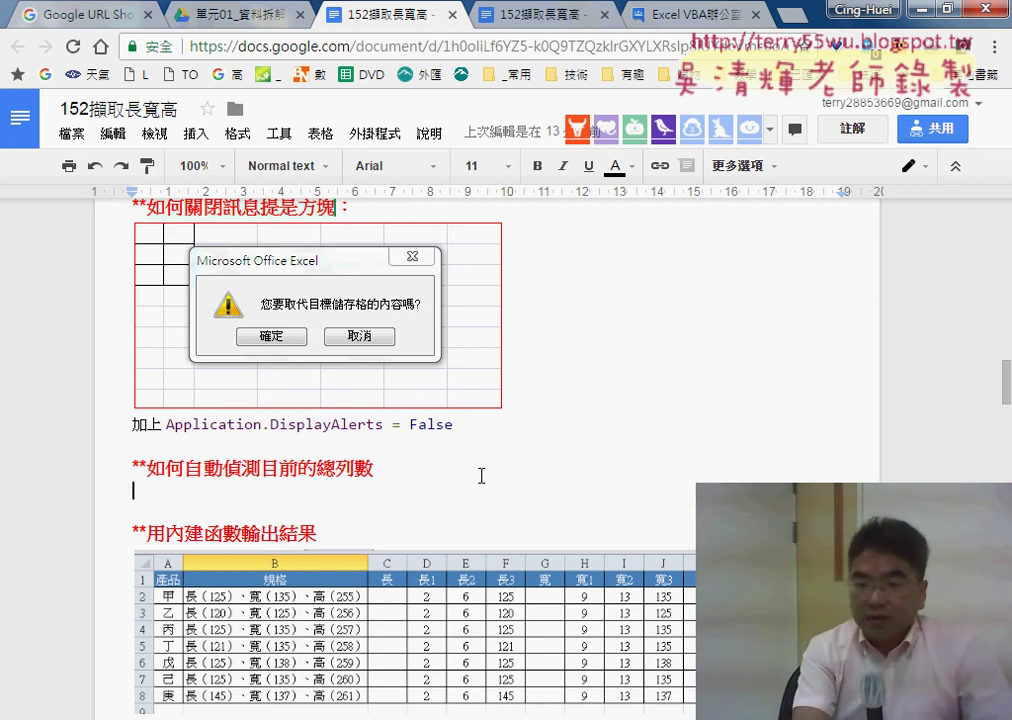
- Open the Visual Basic editor and its Excel 2007 developer reference help
key(alt+Tab)
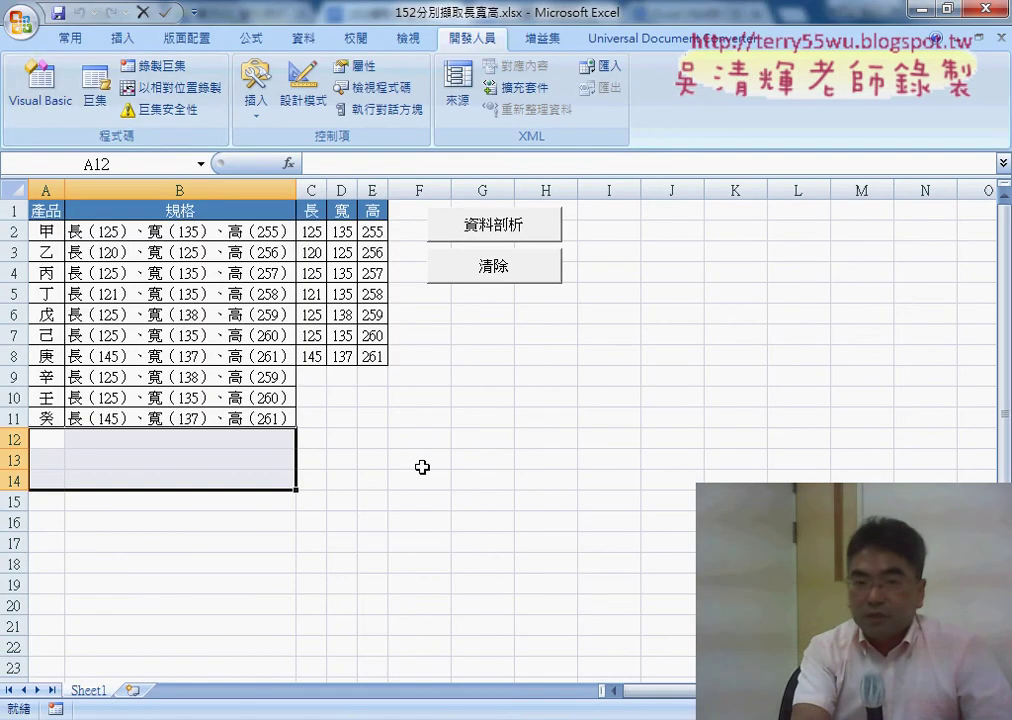
click(45, 95)
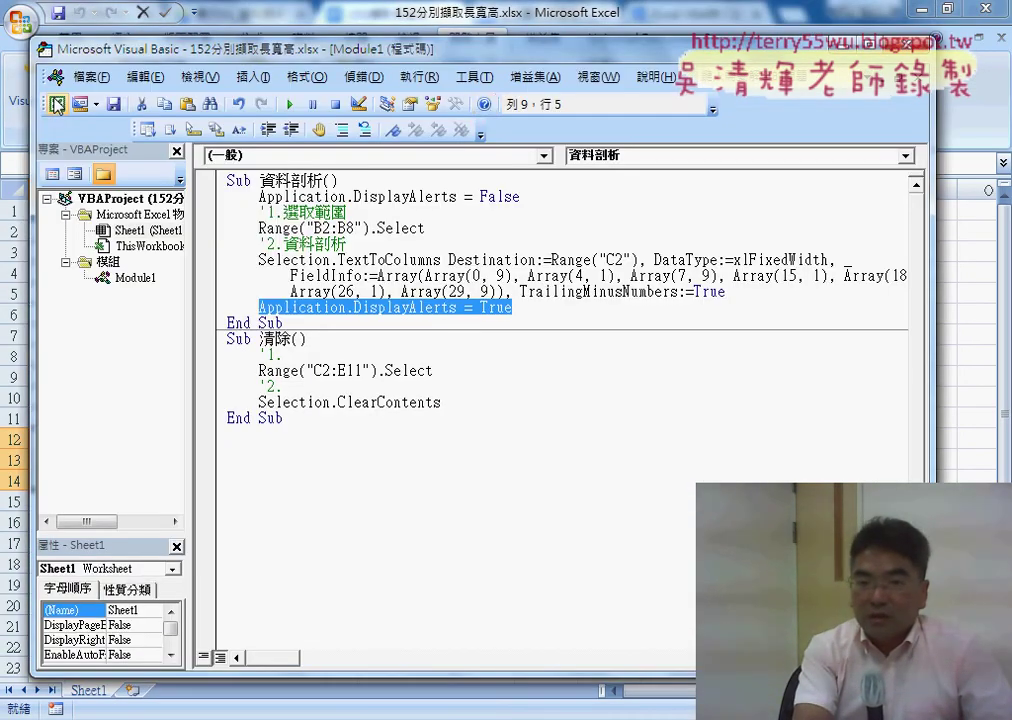
click(484, 105)
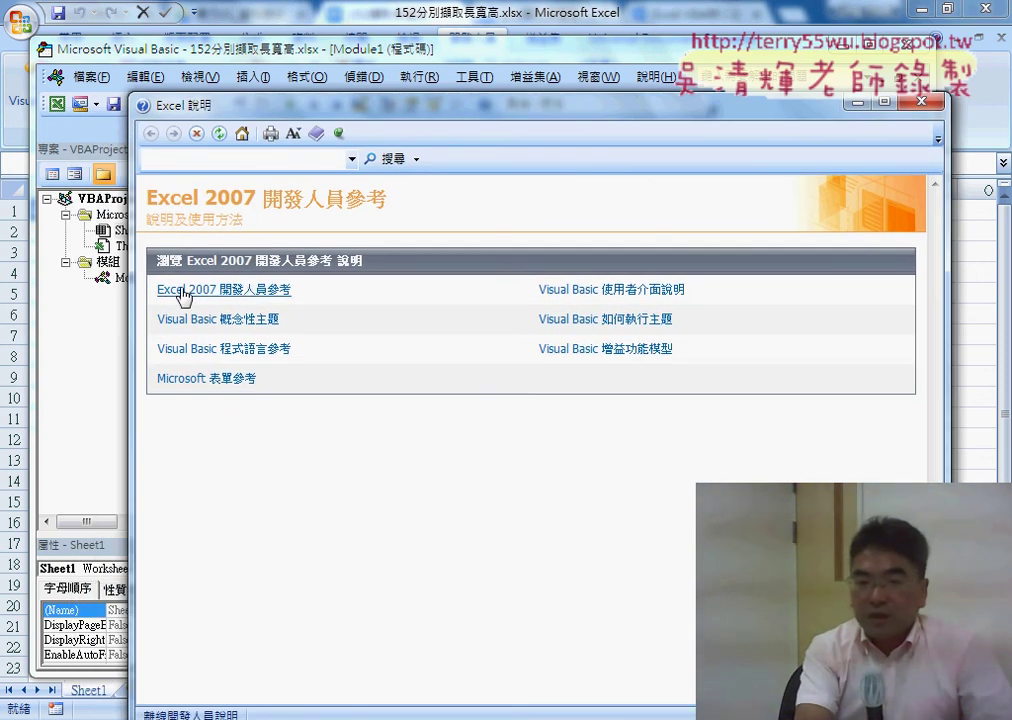
- Navigate from Excel 2007 開發人員參考 to Excel 物件模型參考 and browse its object list
click(230, 291)
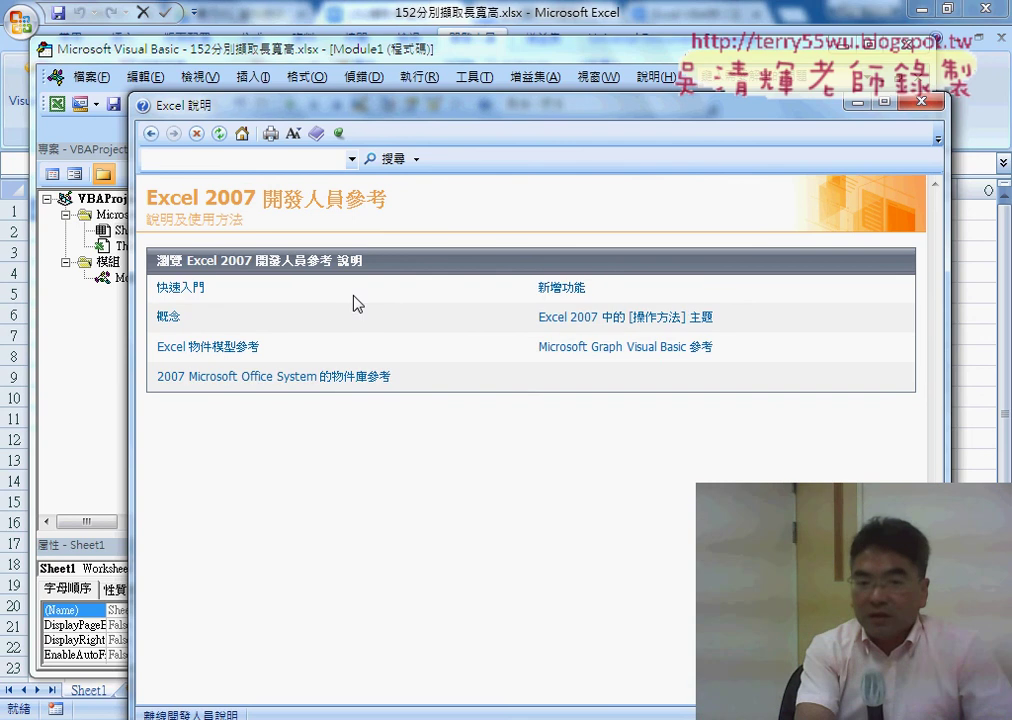
click(229, 356)
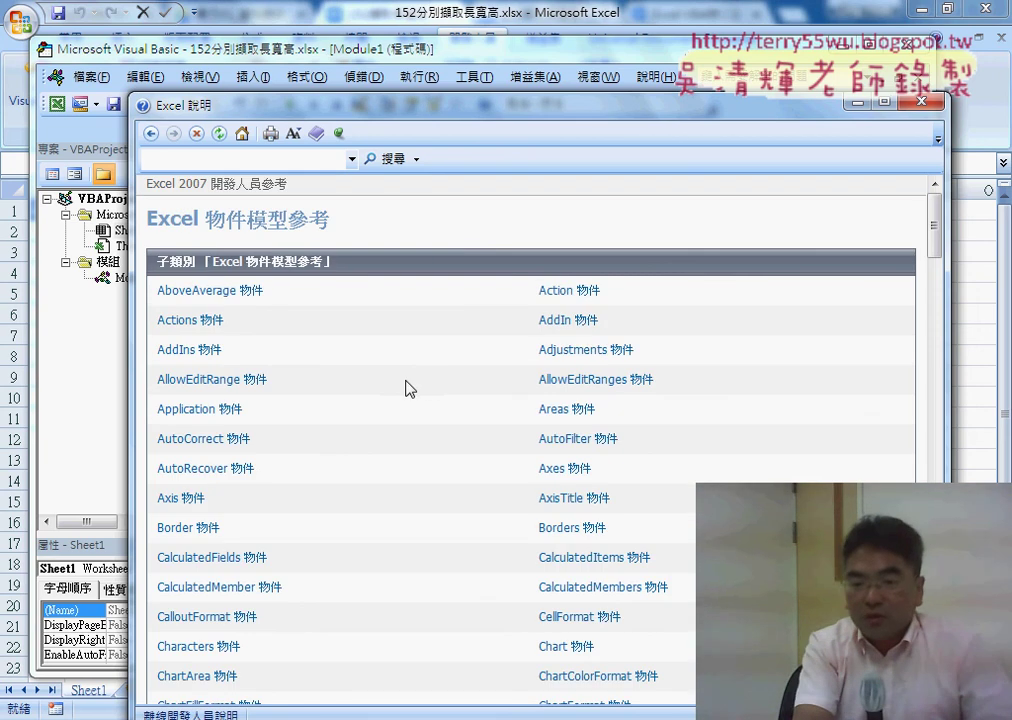
scroll(350, 409, down, 2)
scroll(355, 409, down, 2)
scroll(355, 409, down, 2)
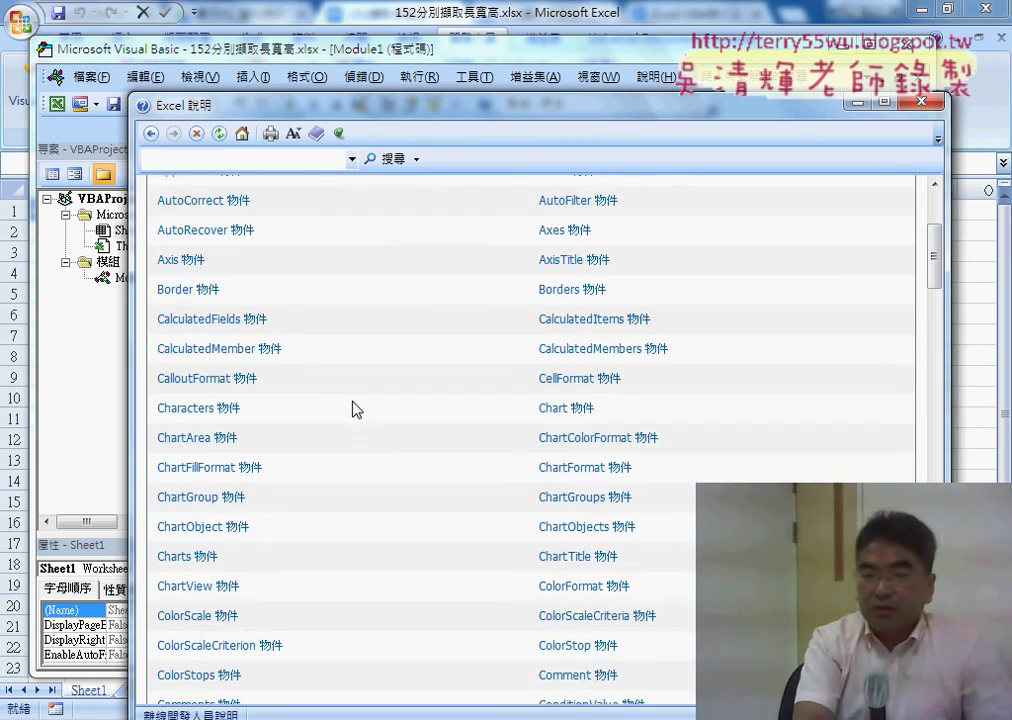
scroll(355, 409, up, 6)
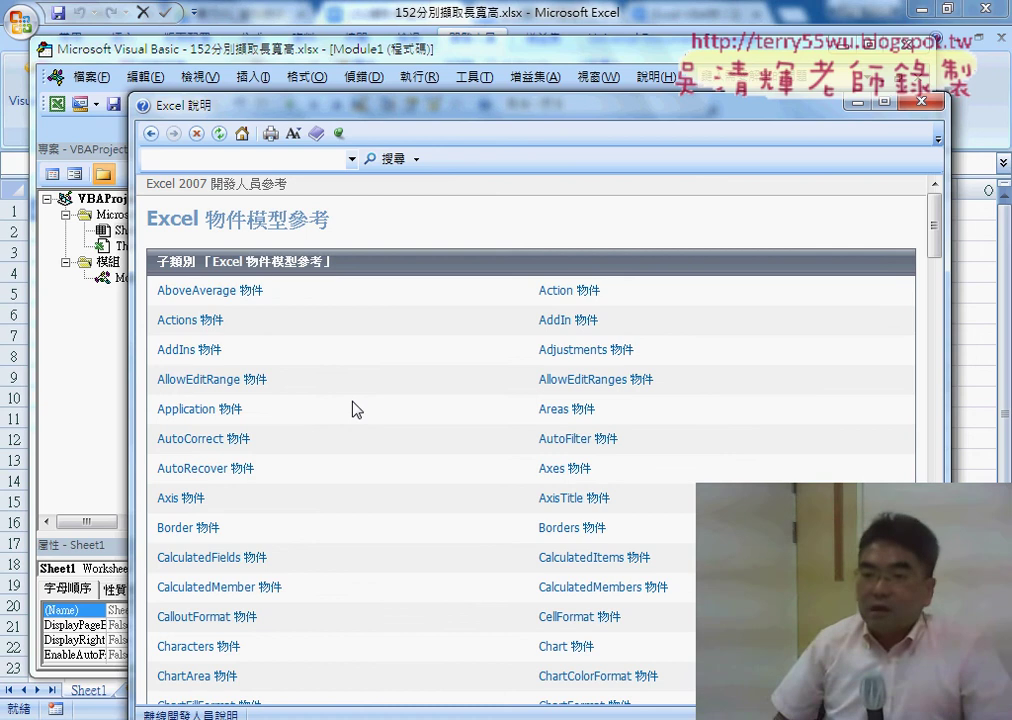